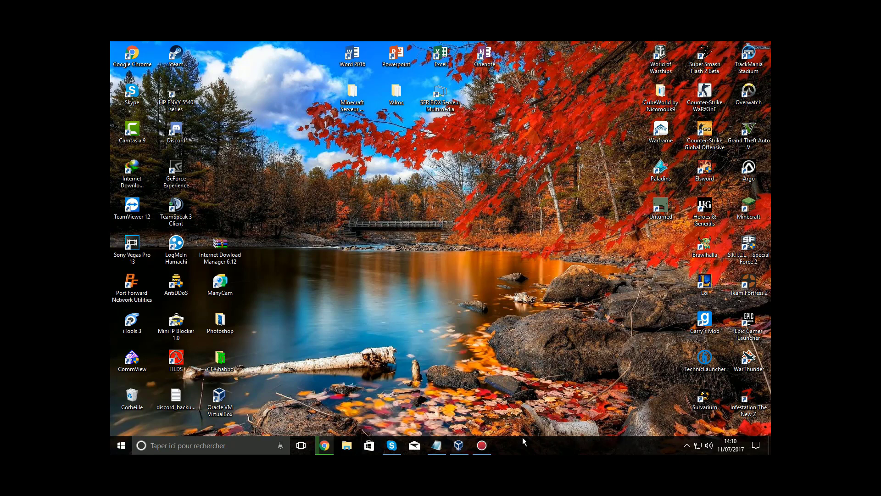
Switch to Chrome and open the website ubuntu.fr in a new tab.
left_click(320, 450)
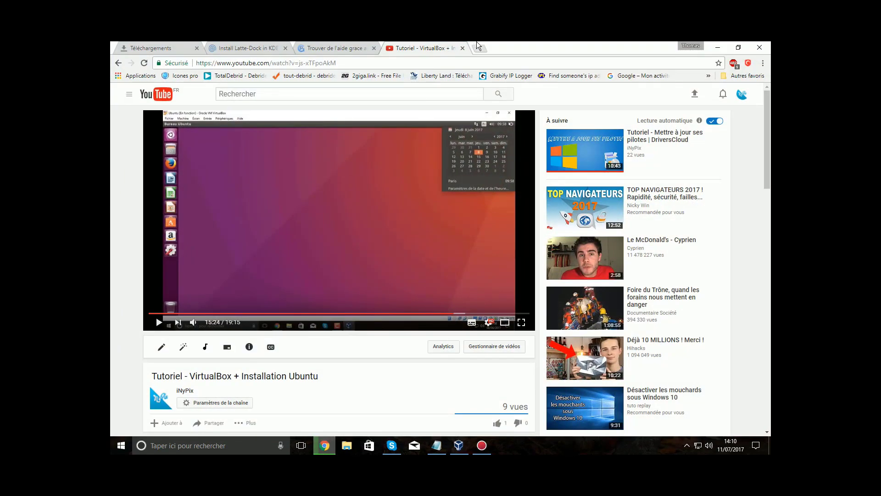
left_click(477, 44)
type("ubn")
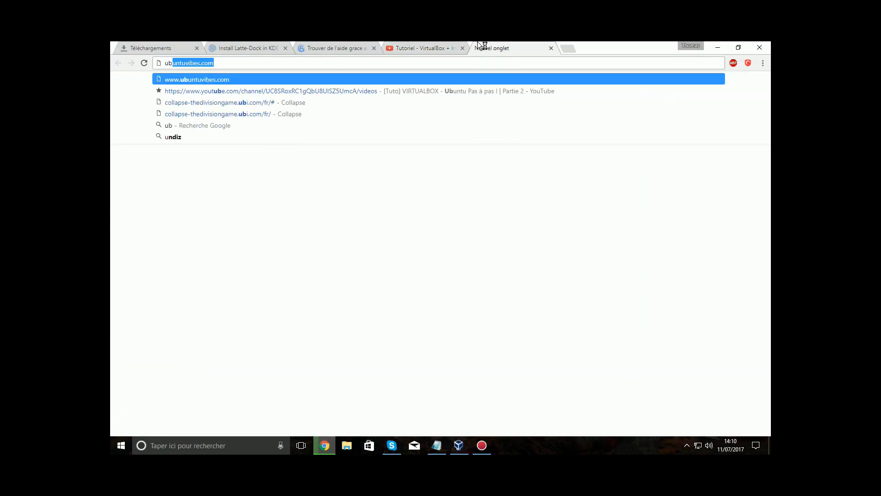
key("Down")
key("Down")
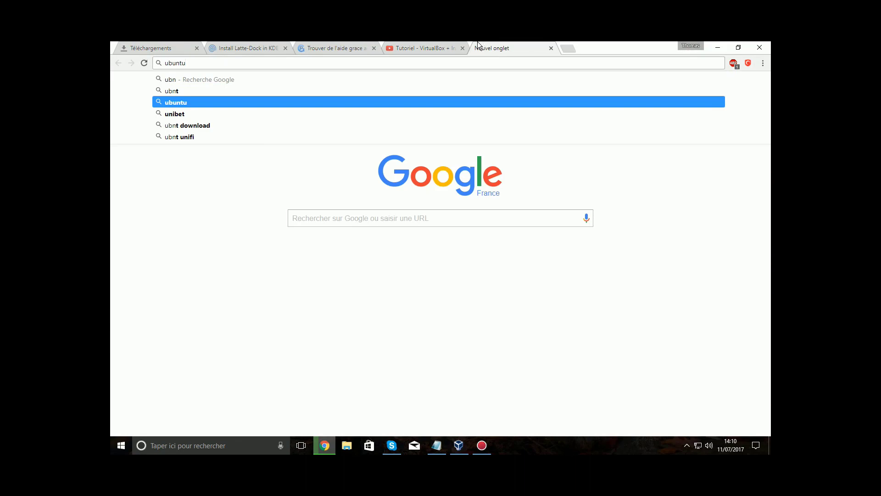
type(".fr")
key("Return")
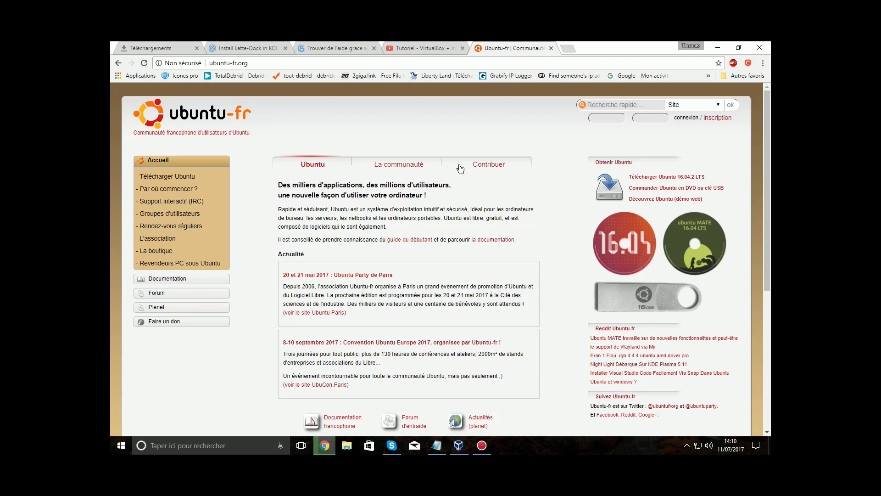
On the already open Parrains Linux page, choose France as the country for finding someone nearby.
left_click(351, 47)
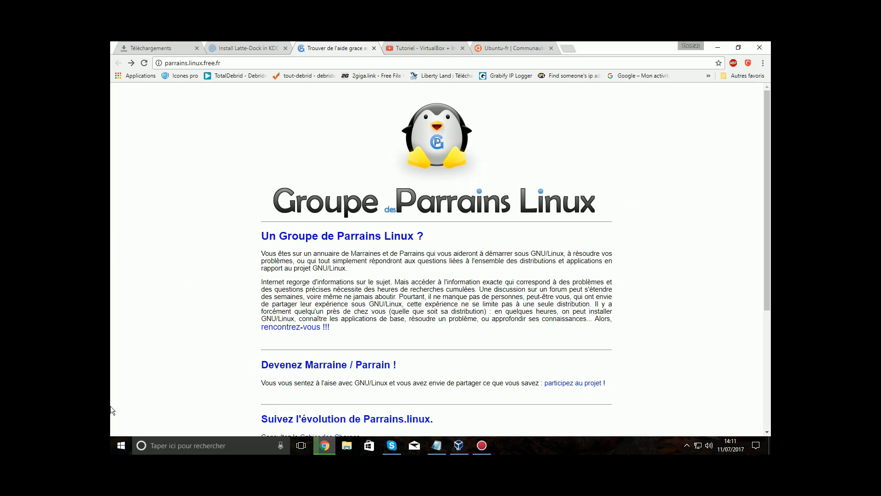
scroll(592, 261, "down", 2)
scroll(637, 269, "down", 2)
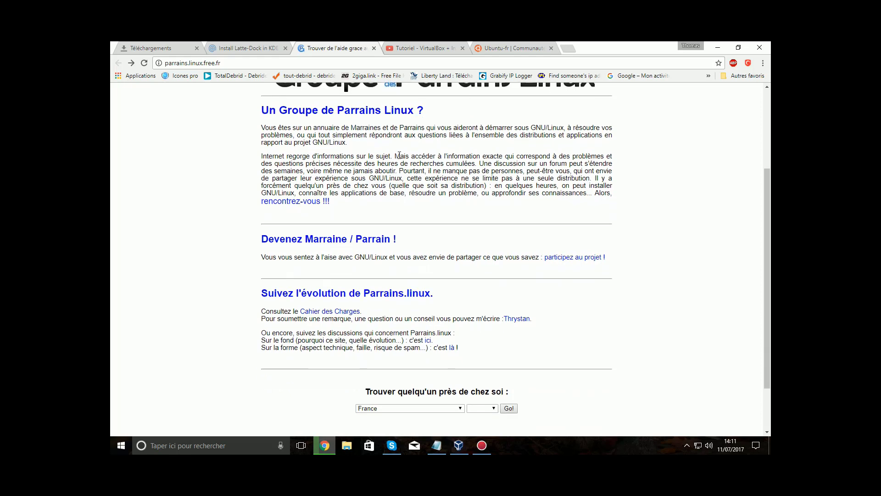
left_click(412, 343)
left_click(412, 344)
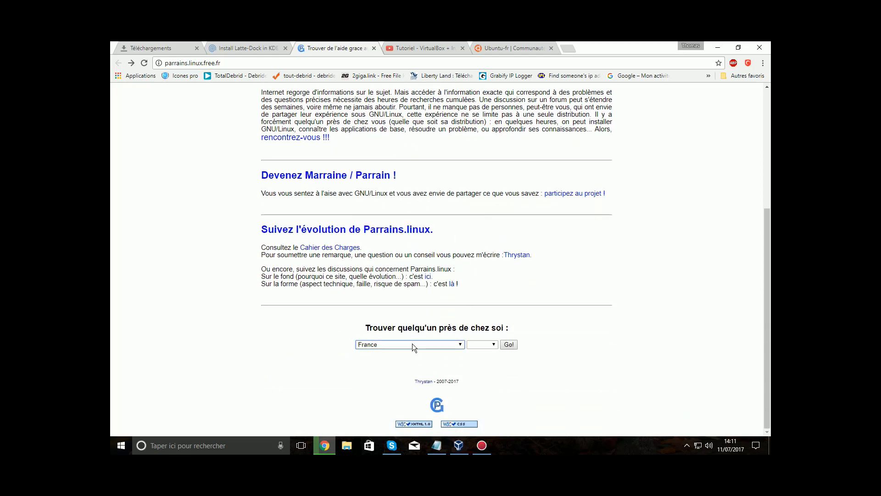
left_click(488, 345)
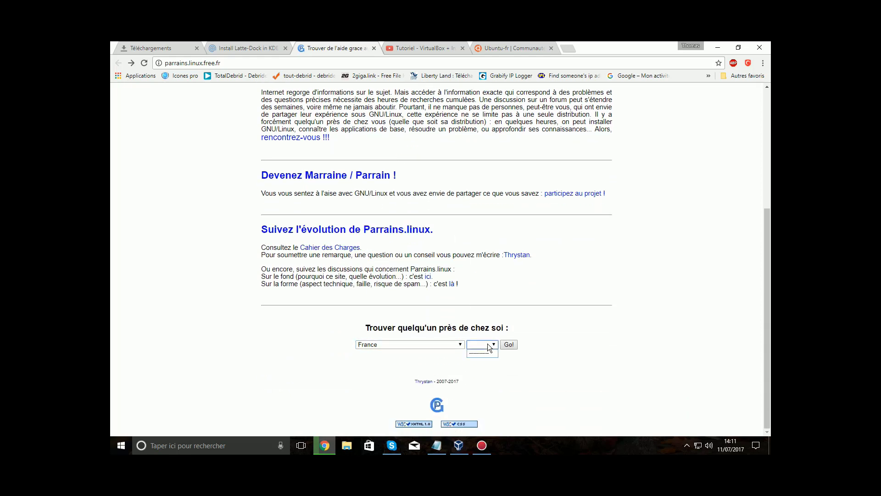
left_click(482, 343)
left_click(147, 64)
left_click(411, 345)
left_click(394, 281)
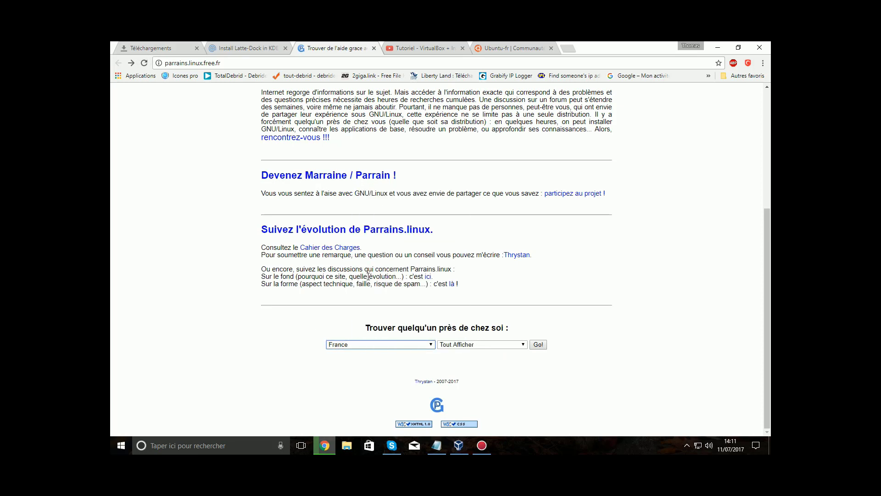
Choose the department 21 - Côte-d'Or and run the search for nearby Linux sponsors.
left_click(488, 342)
scroll(471, 307, "down", 4)
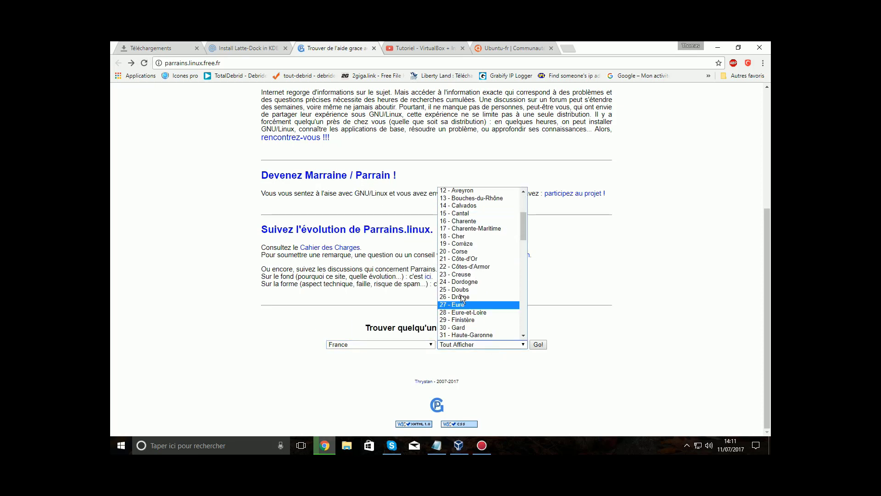
left_click(458, 258)
left_click(537, 345)
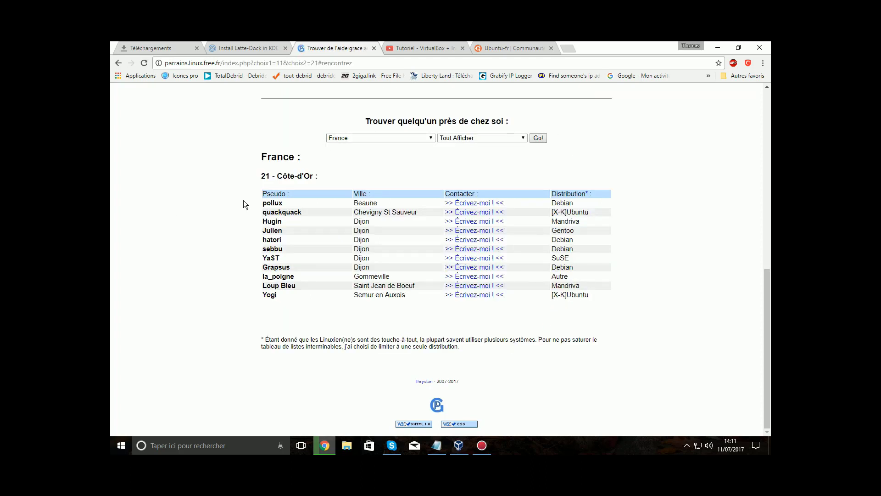
Examine the sponsor table for Côte-d'Or, including each person's Linux distribution.
left_click_drag(260, 201, 627, 311)
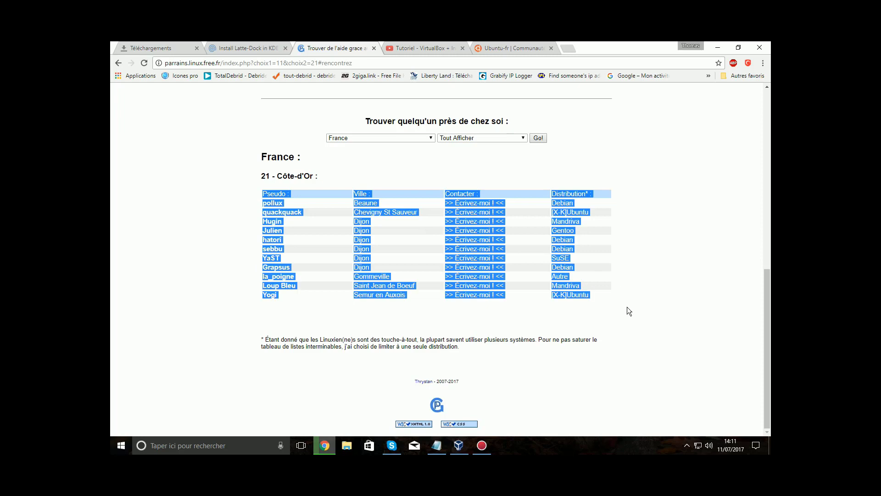
left_click(631, 320)
left_click_drag(551, 202, 614, 294)
left_click(655, 251)
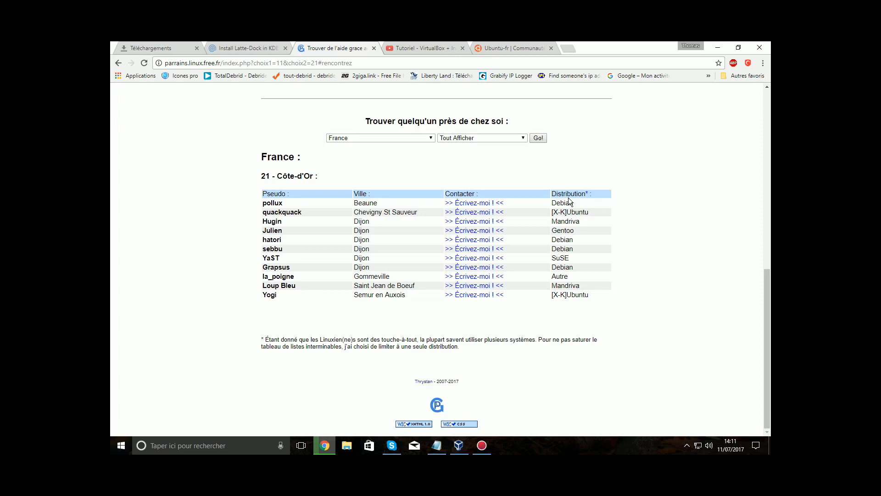
Revisit the Ubuntu-fr and Parrains Linux pages, ending on the Ubuntu-fr home page.
left_click(509, 48)
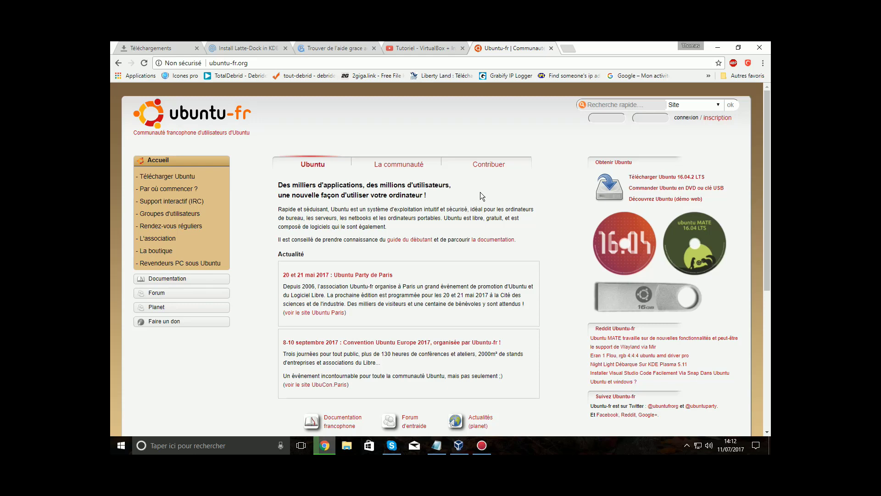
left_click(370, 45)
left_click(490, 45)
Minimize the browser, switch to VirtualBox, start the Ubuntu virtual machine and dismiss its keyboard capture notice.
left_click(715, 44)
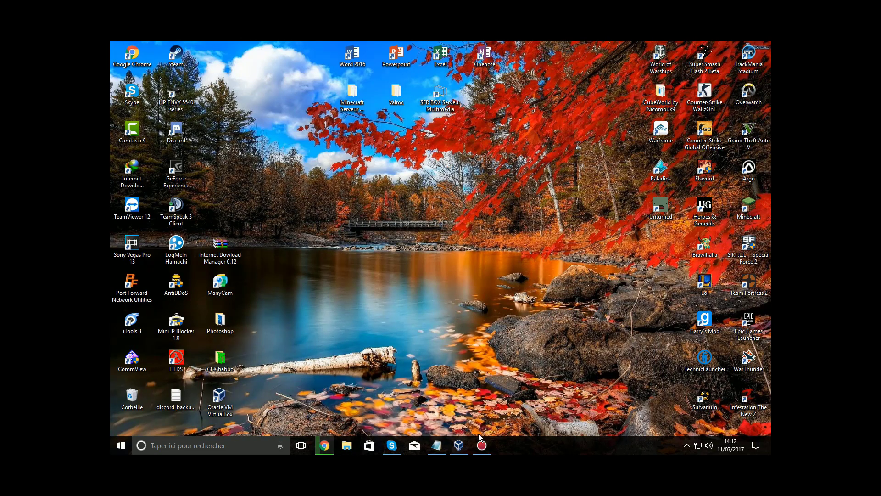
left_click(459, 446)
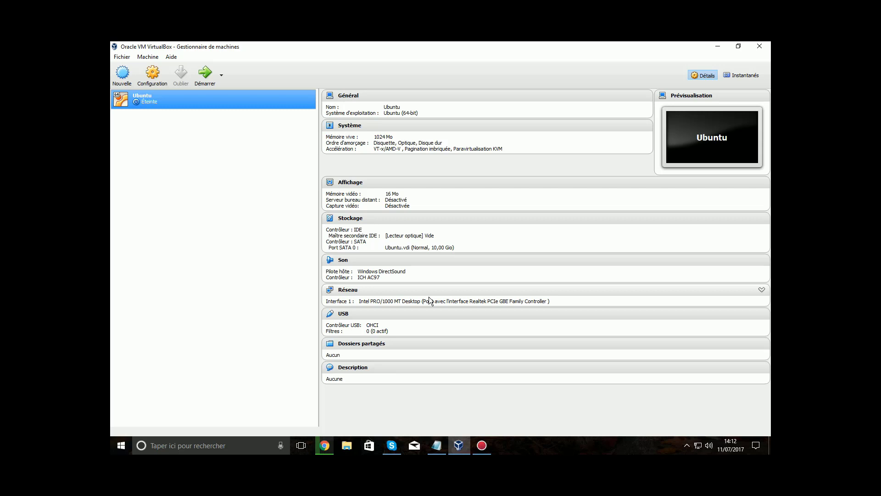
left_click(194, 80)
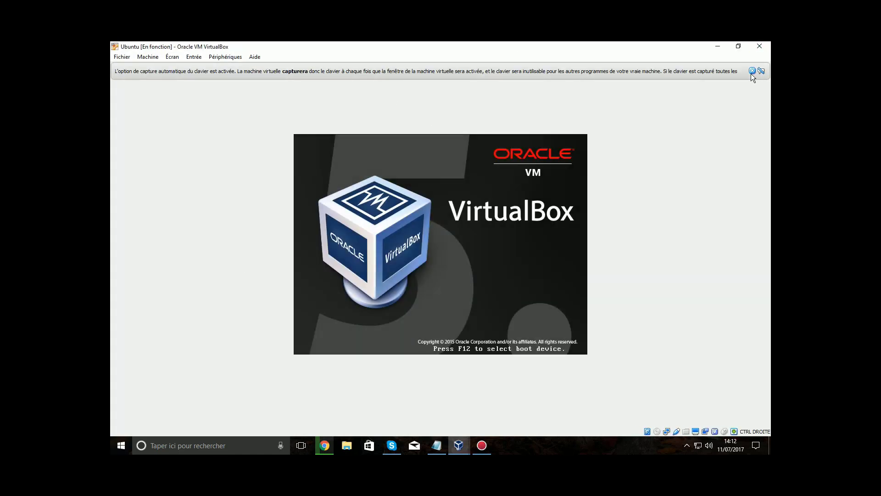
left_click(752, 72)
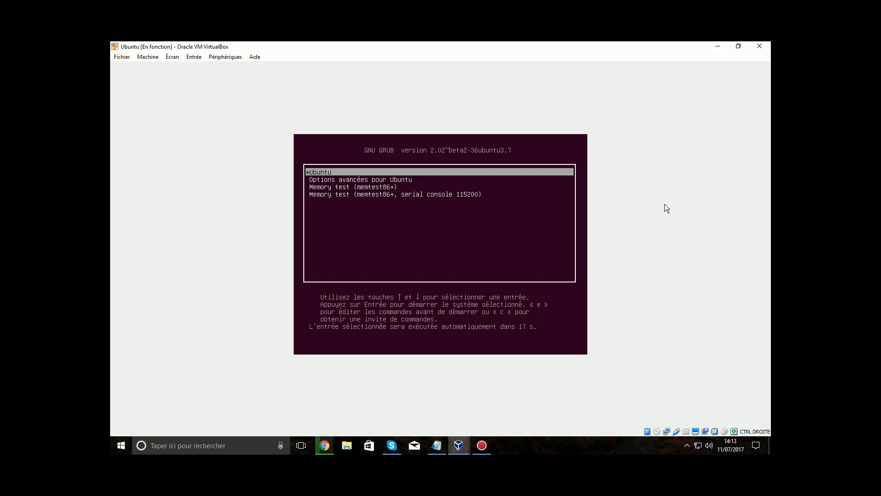
Go through the GRUB boot entries and boot the Ubuntu entry.
key("Down")
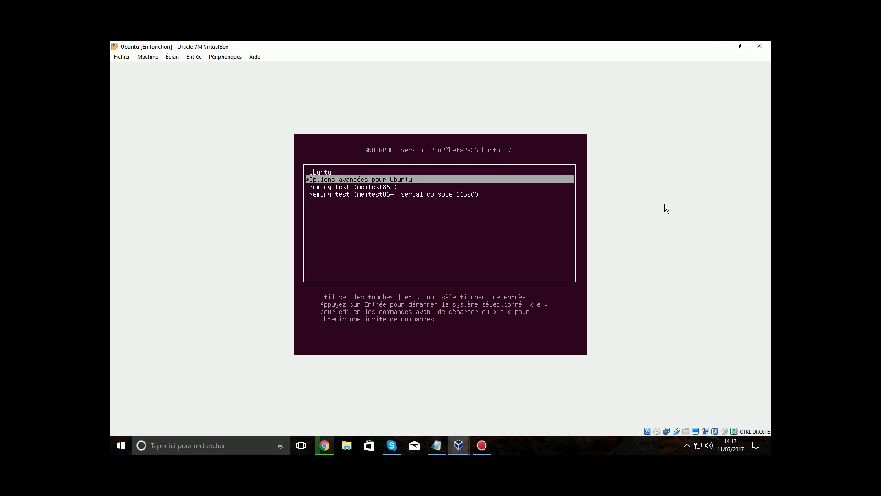
key("Up")
key("Down")
key("Down")
key("Down")
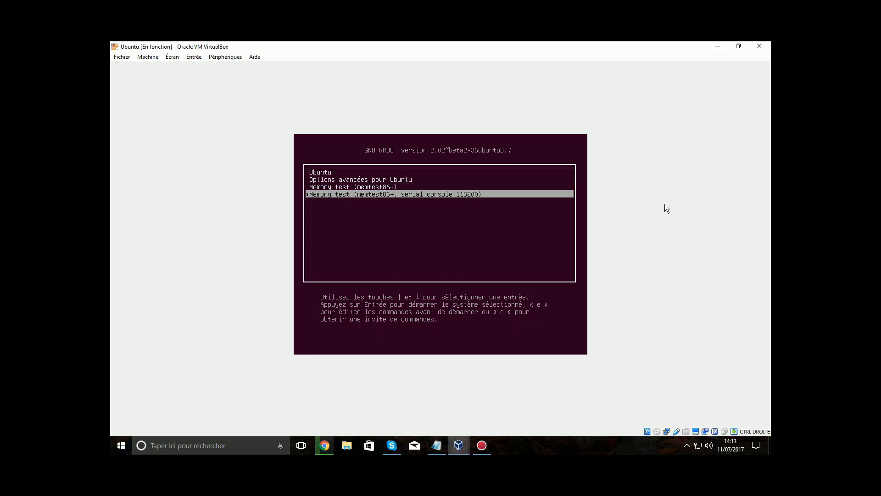
key("Up")
key("Up")
key("Up")
key("Return")
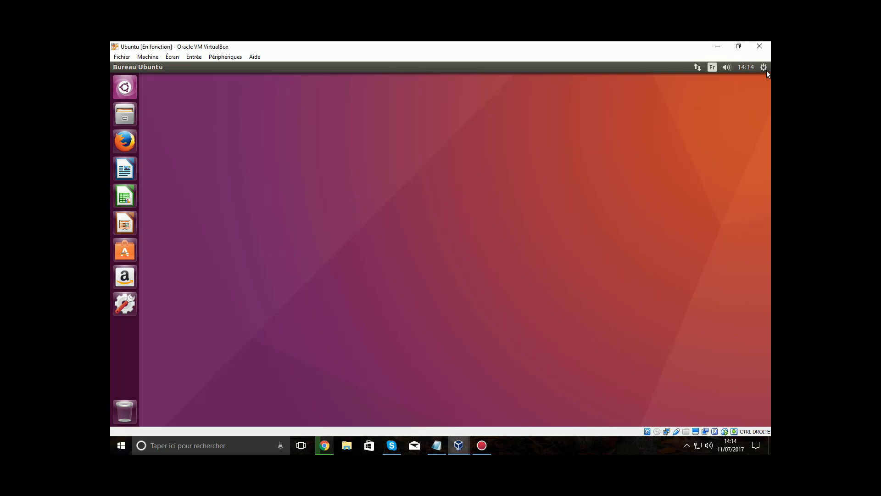
Check the Ubuntu desktop calendar, and open the system summary in "À propos de cet ordinateur".
left_click(745, 67)
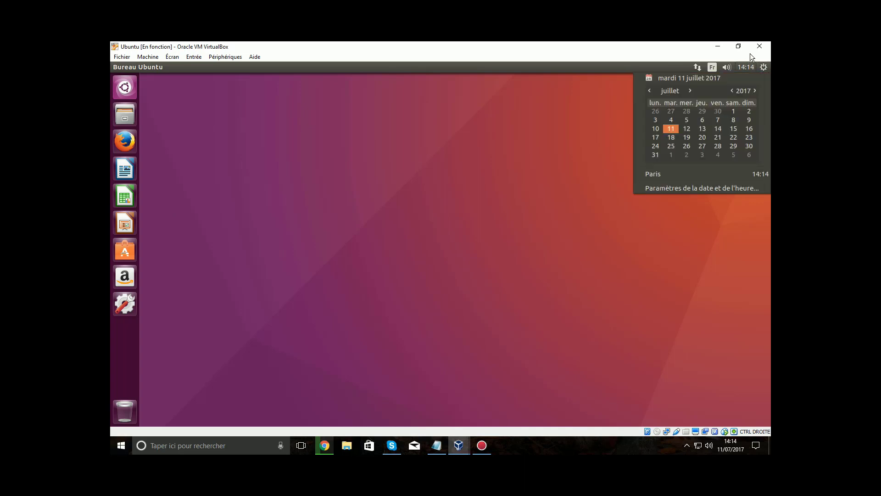
mouse_move(763, 69)
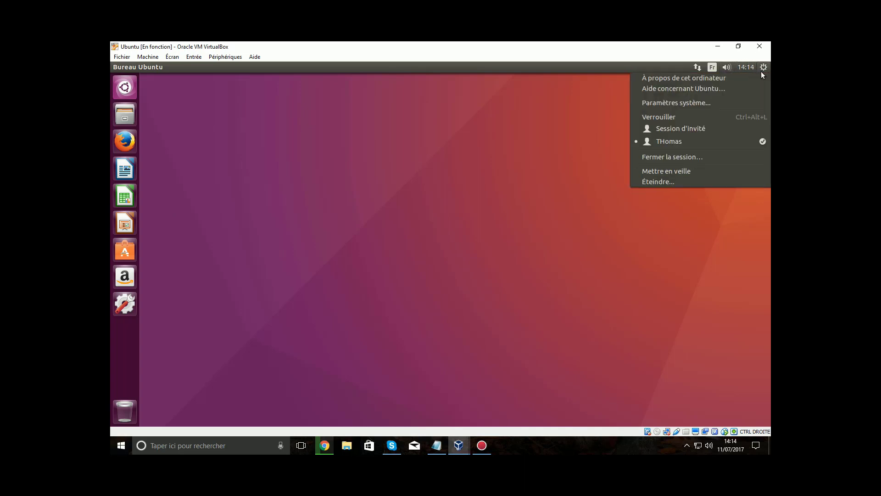
left_click(712, 79)
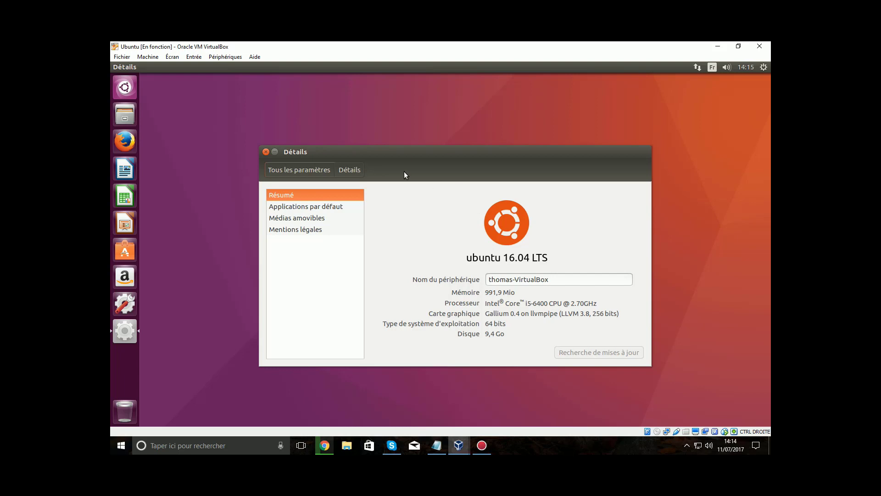
left_click_drag(399, 159, 393, 151)
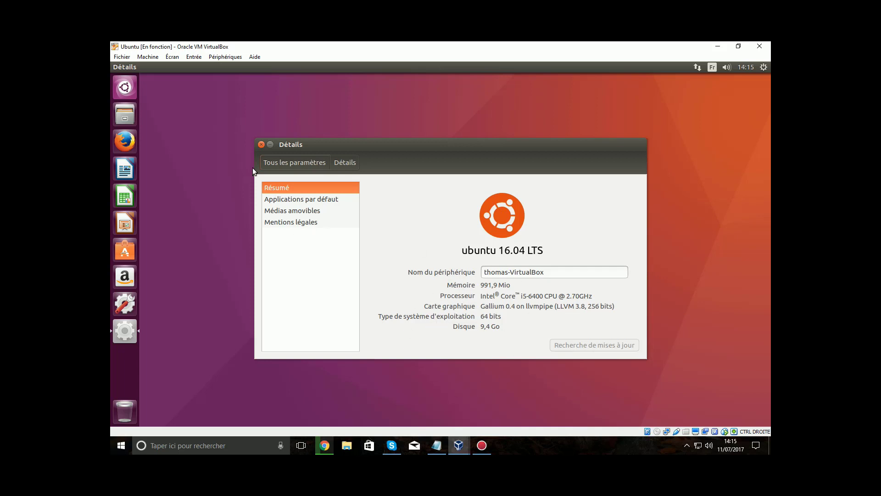
Open the default applications settings and view the choices available for Sites Web.
left_click(337, 200)
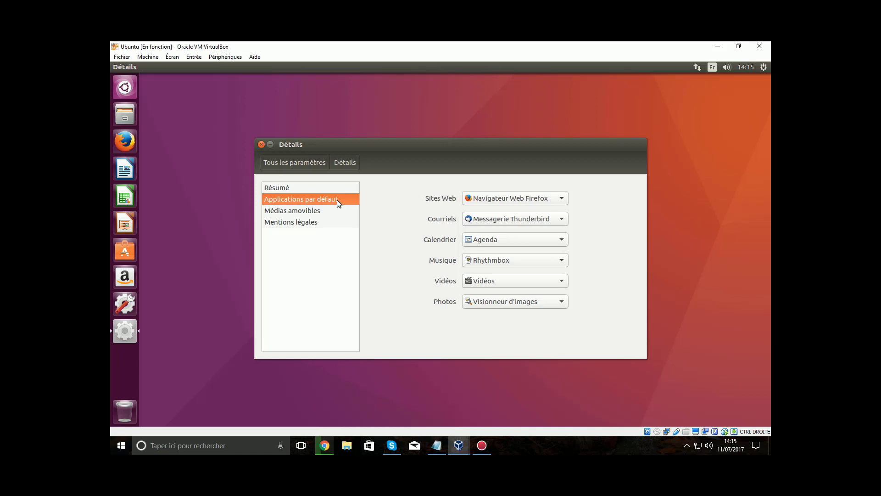
left_click(539, 203)
left_click(589, 198)
left_click(536, 198)
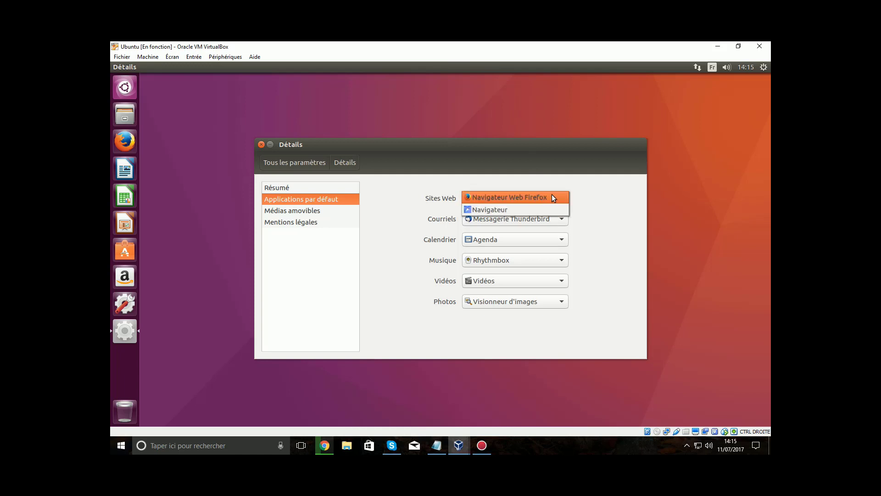
Try Navigateur as the default application for Sites Web and restore Navigateur Web Firefox.
left_click(511, 210)
left_click(492, 197)
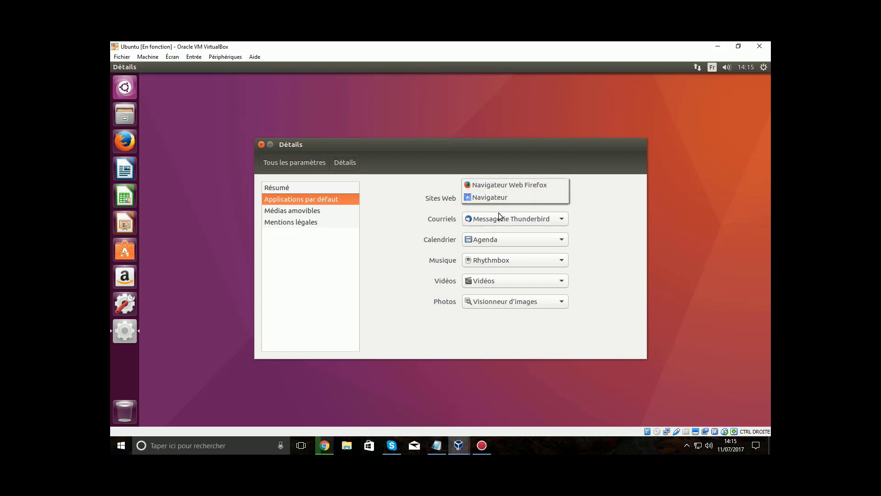
left_click(539, 185)
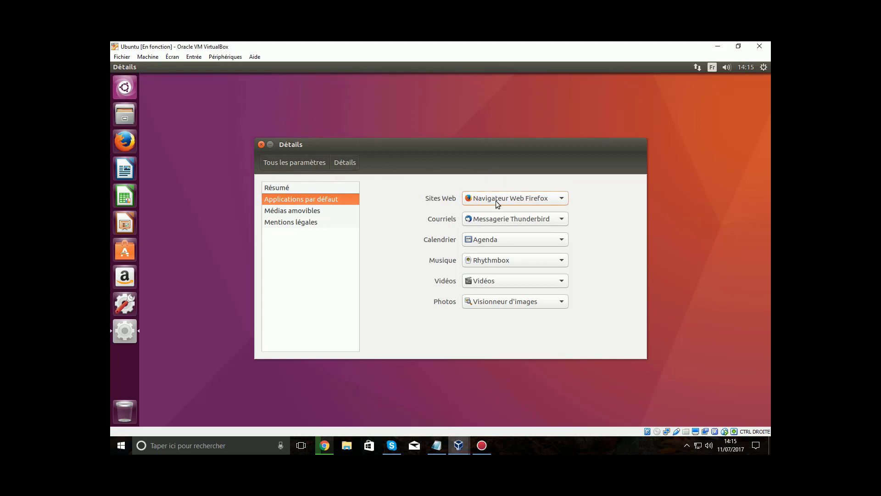
Review the default application choices for Courriels, Calendrier, Musique, Vidéos and Photos without changing them.
left_click(519, 219)
left_click(618, 233)
left_click(565, 238)
left_click(588, 237)
left_click(547, 260)
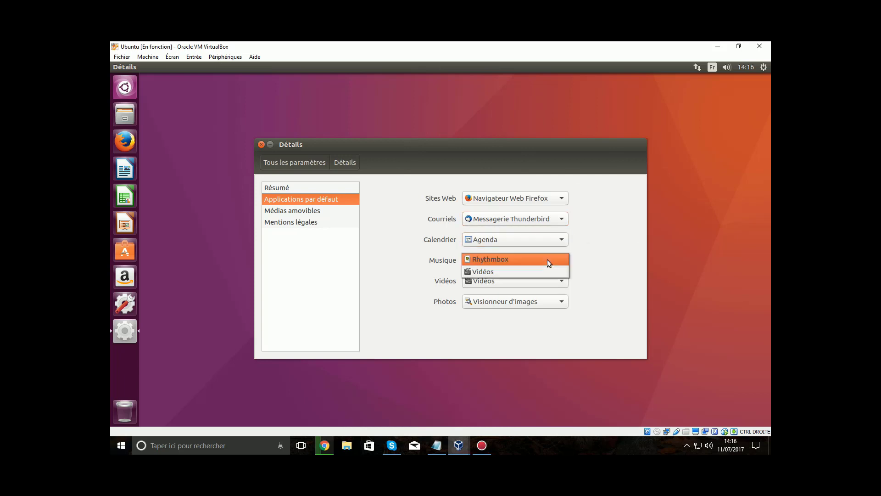
left_click(582, 260)
left_click(565, 280)
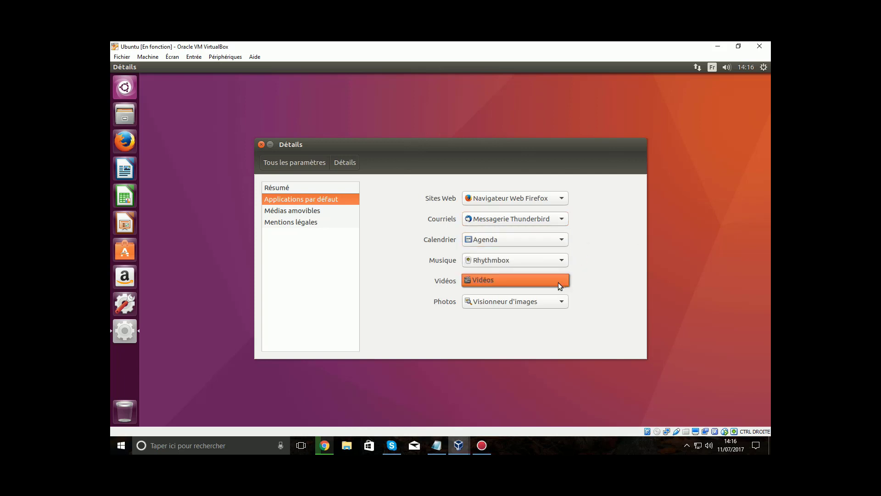
left_click(558, 282)
left_click(555, 301)
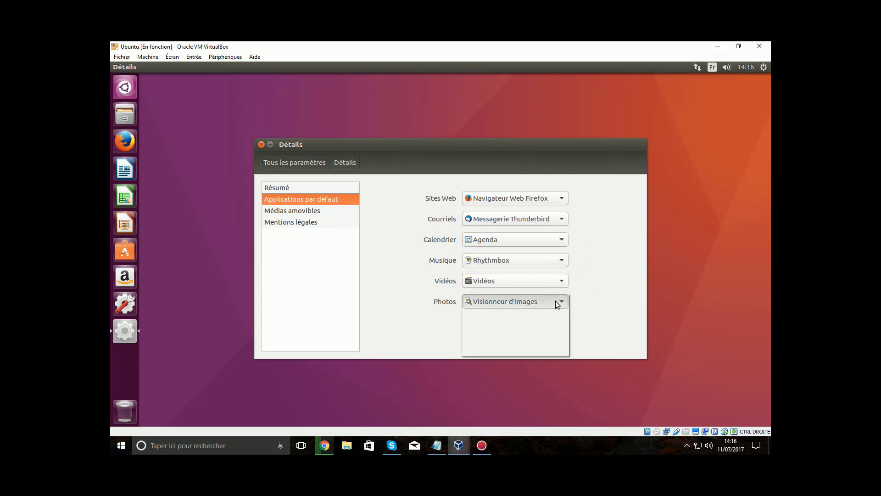
left_click(607, 295)
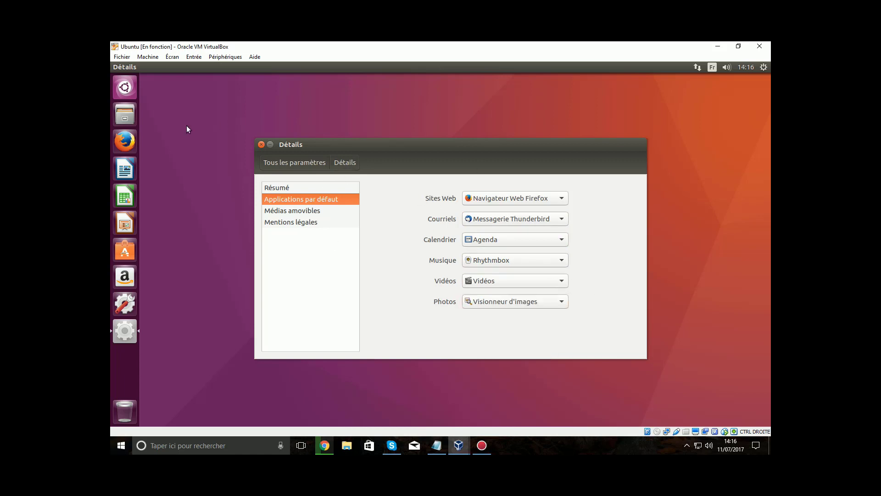
Review the Médias amovibles choices for CD audio and Logiciels and the Mentions légales page, closing the details window.
left_click(302, 211)
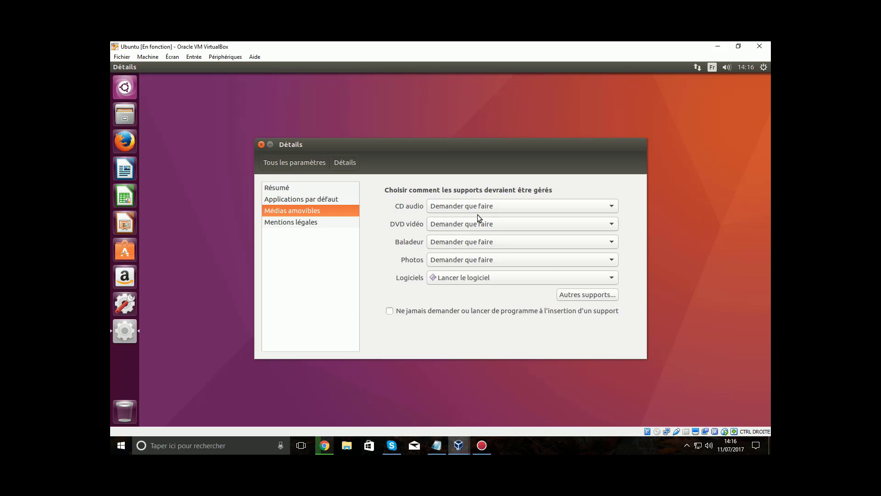
left_click(487, 206)
left_click(672, 208)
left_click(531, 277)
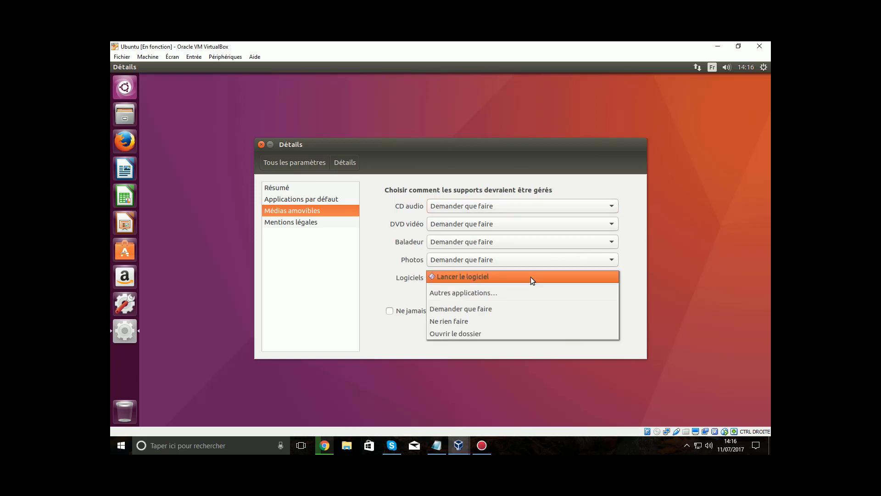
left_click(382, 285)
left_click(329, 223)
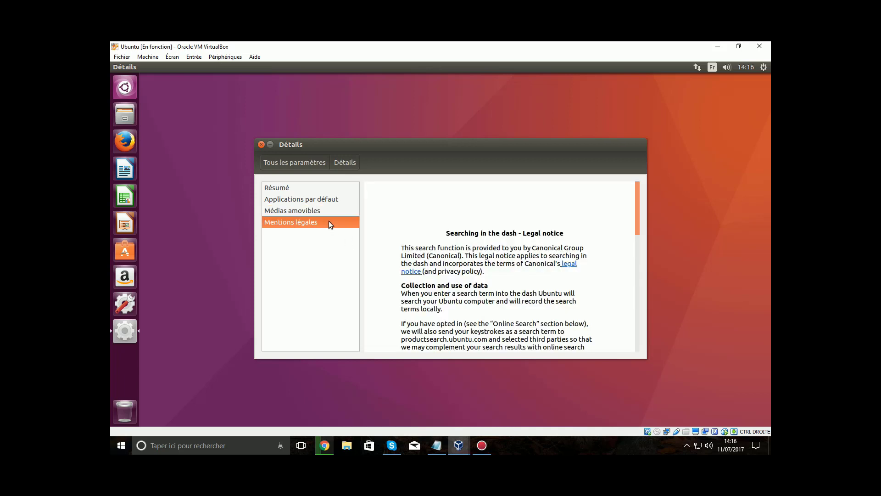
left_click(261, 145)
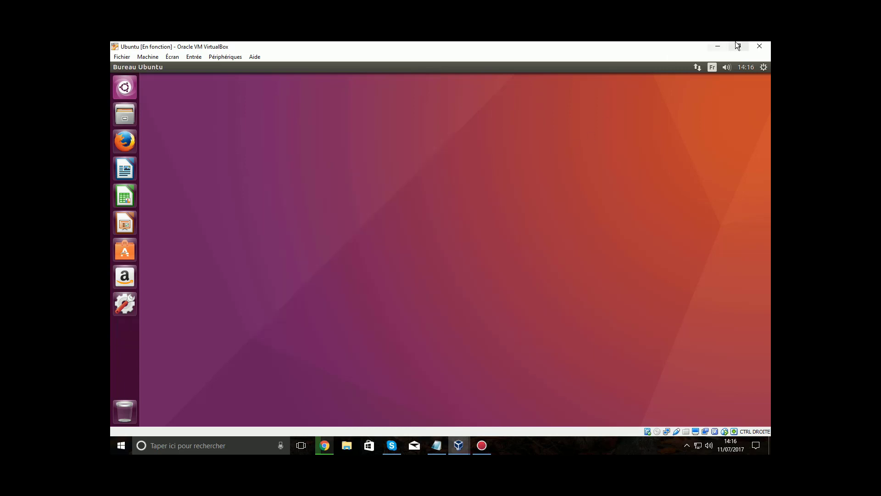
Open the date and time settings from the desktop clock and try to set Emplacement to Dijon.
left_click(746, 70)
key("Left")
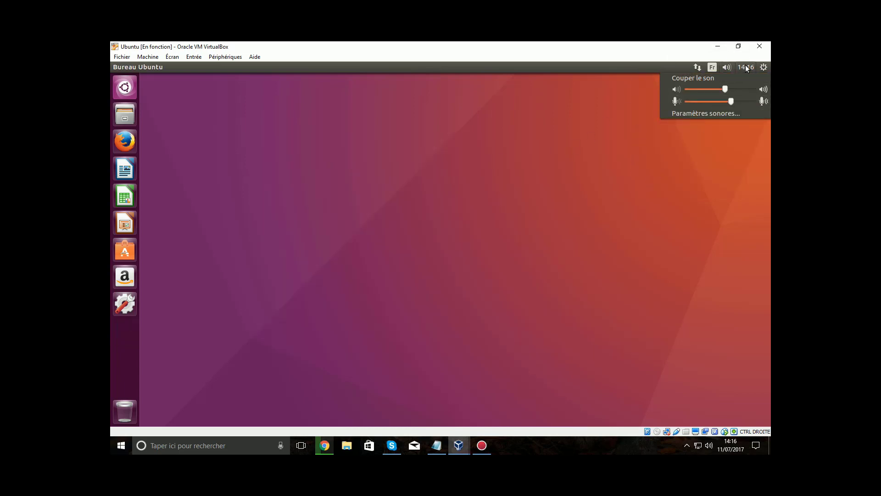
mouse_move(745, 68)
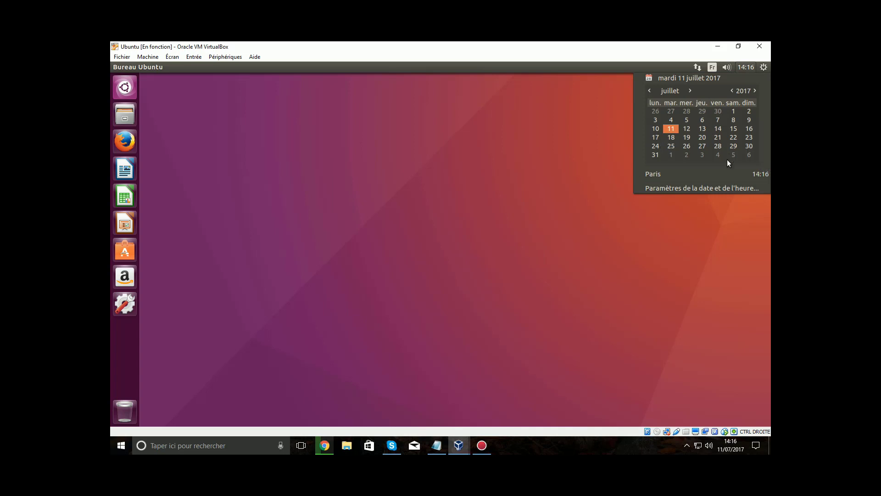
left_click(728, 189)
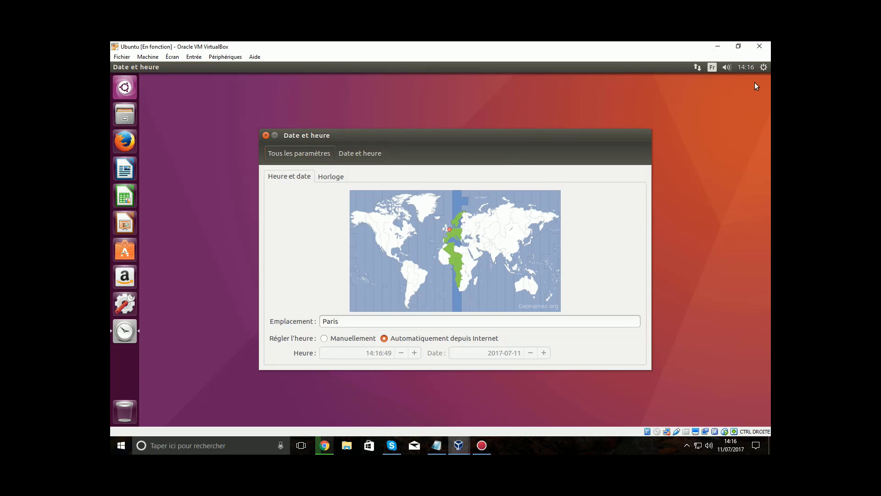
left_click(366, 319)
type("Dijon")
View the Horloge display options, return to Heure et date, and close the date and time settings.
left_click(344, 177)
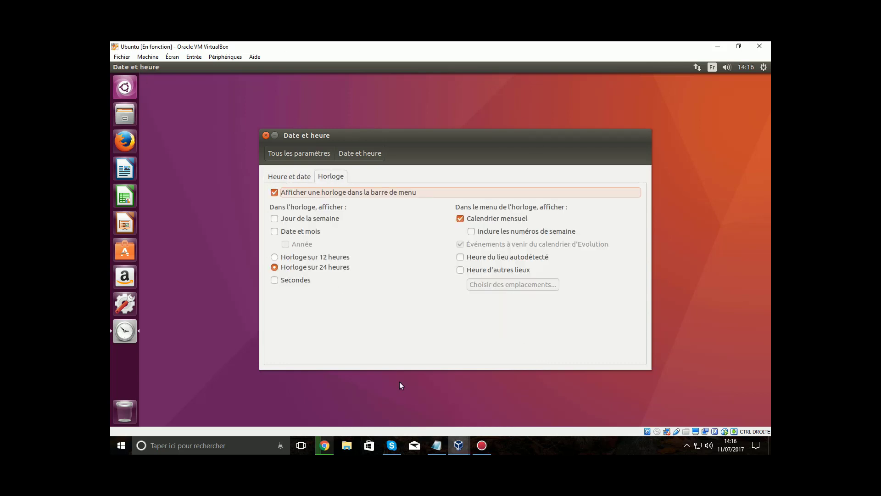
left_click(289, 176)
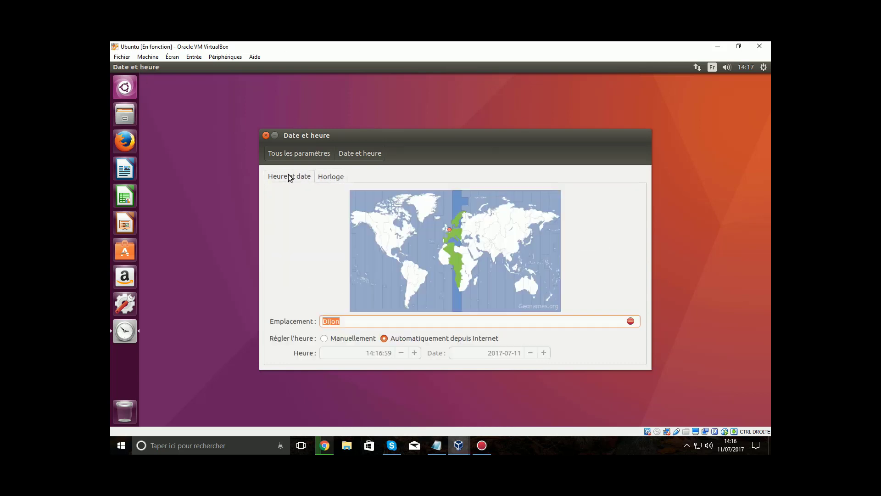
left_click(266, 135)
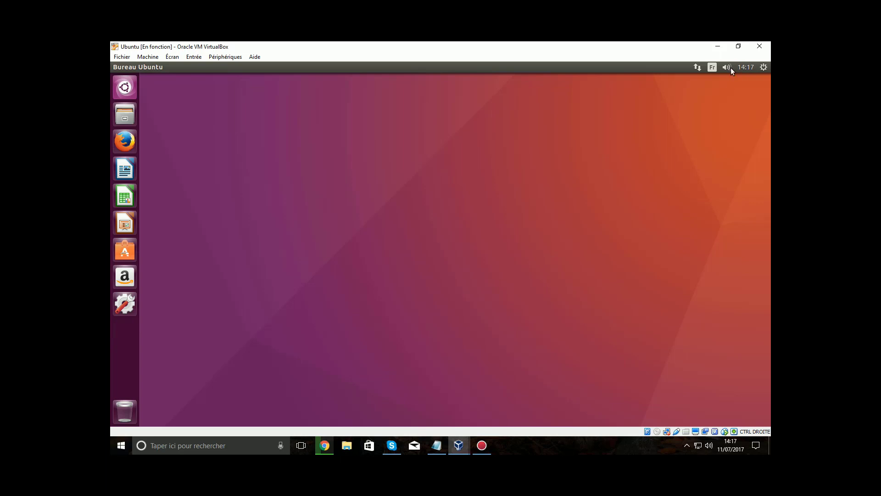
Open the sound settings and view the available recording devices under Entrée.
left_click(731, 69)
left_click(698, 112)
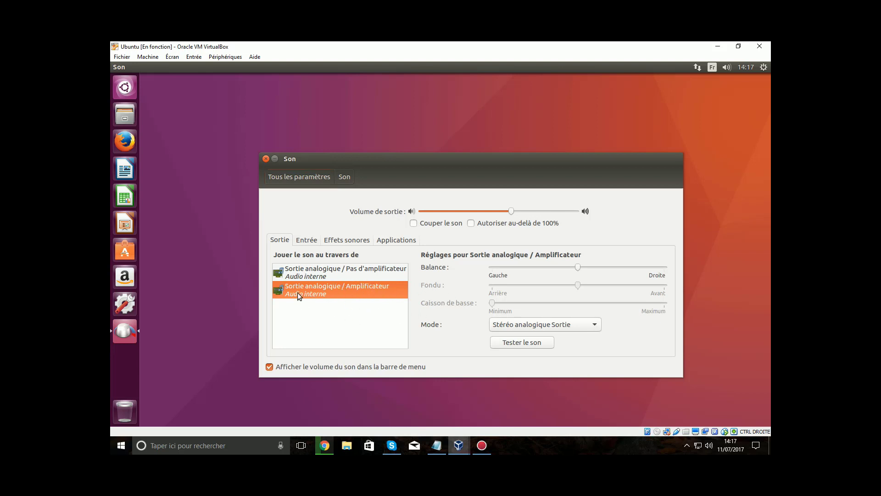
left_click(311, 243)
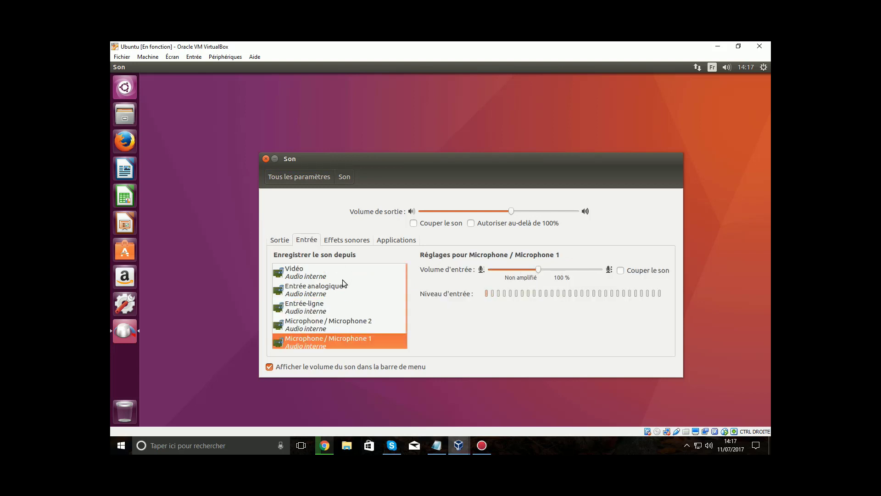
scroll(372, 301, "down", 1)
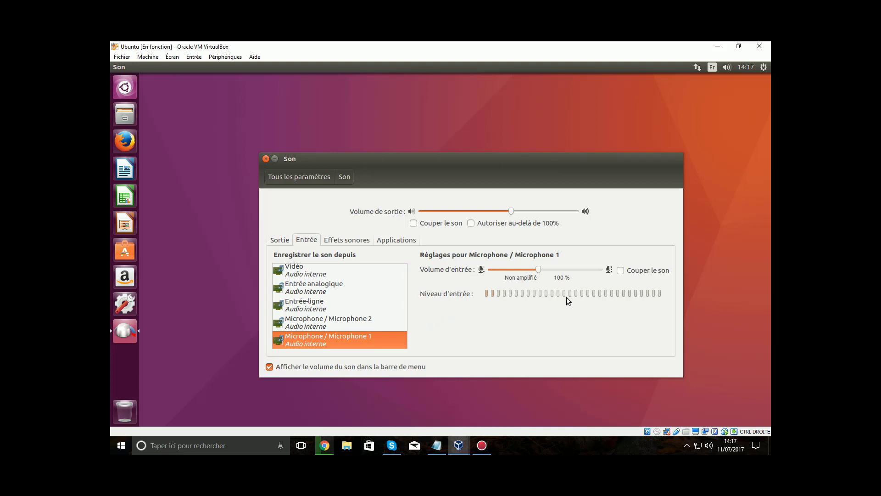
Try Microphone 2, Entrée-ligne, Entrée analogique and Vidéo as the recording source, and reselect Microphone 1.
left_click(324, 320)
left_click(308, 306)
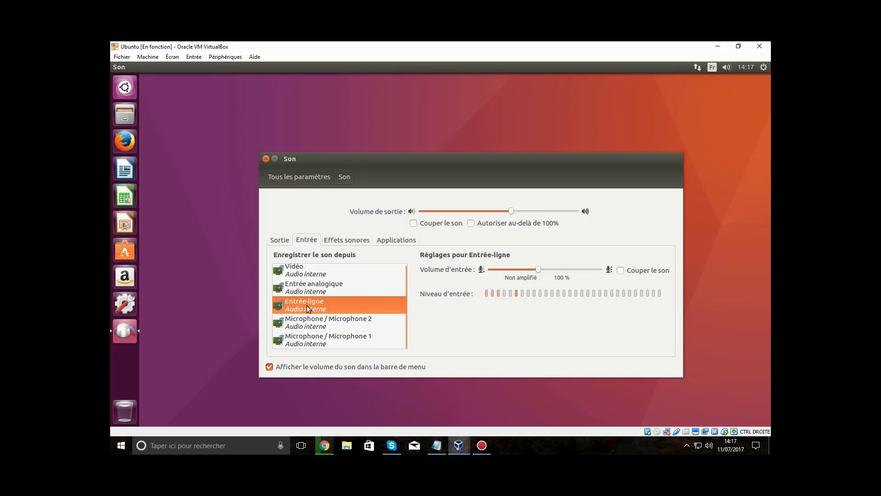
left_click(316, 294)
left_click(322, 275)
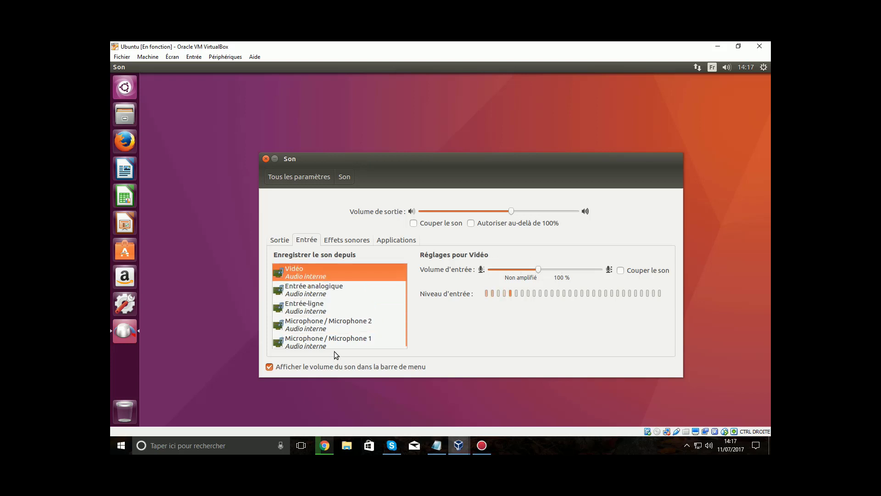
left_click(338, 340)
Review the Sortie, Effets sonores and Applications sections of the sound settings.
left_click(279, 240)
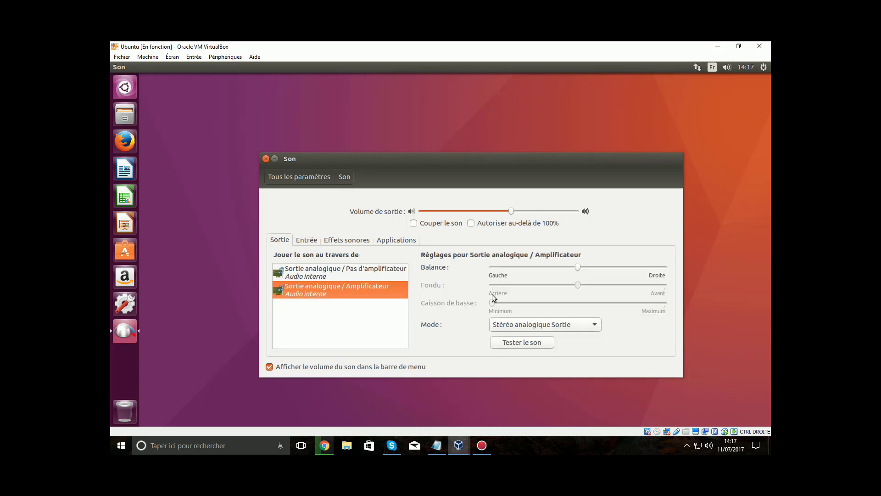
left_click(355, 240)
left_click(289, 241)
left_click(380, 237)
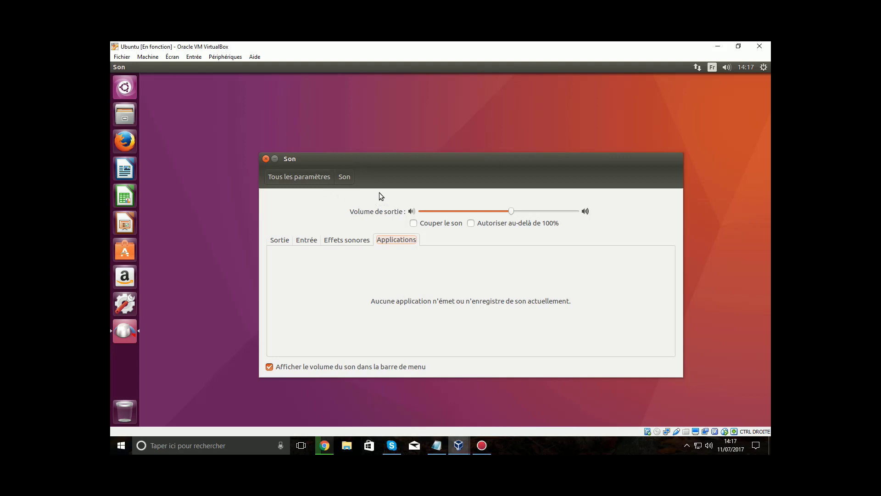
Raise the output volume to maximum while trying Autoriser au-delà de 100%, and turn that option back off.
left_click(507, 225)
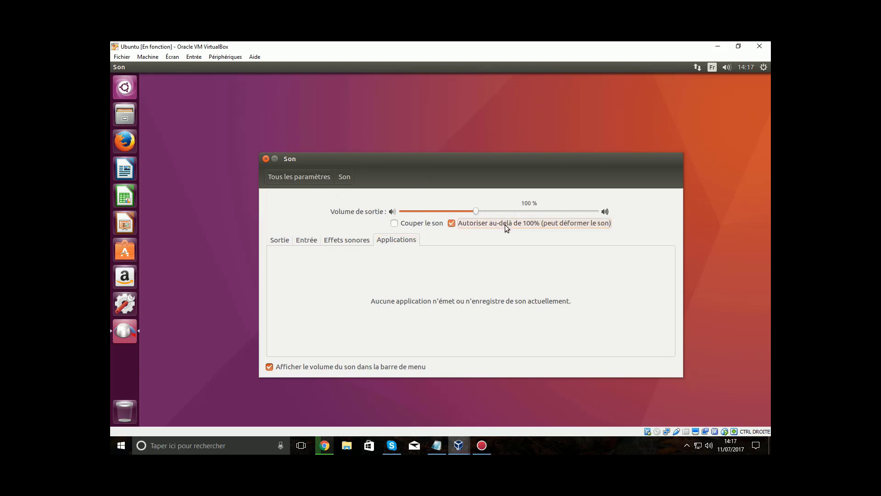
left_click_drag(476, 214, 651, 224)
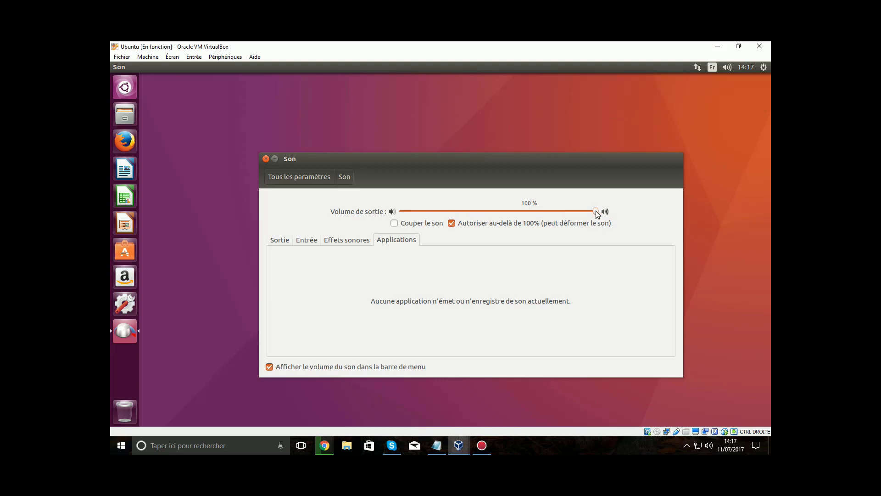
left_click(540, 224)
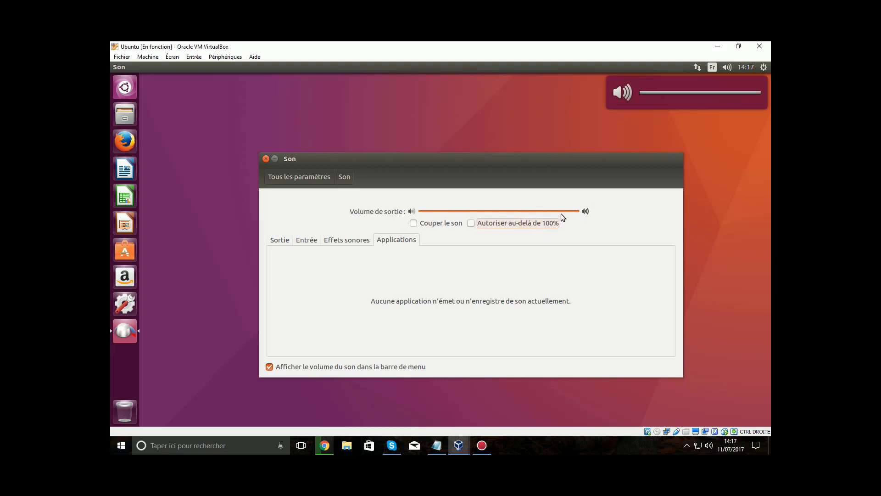
left_click_drag(579, 209, 626, 218)
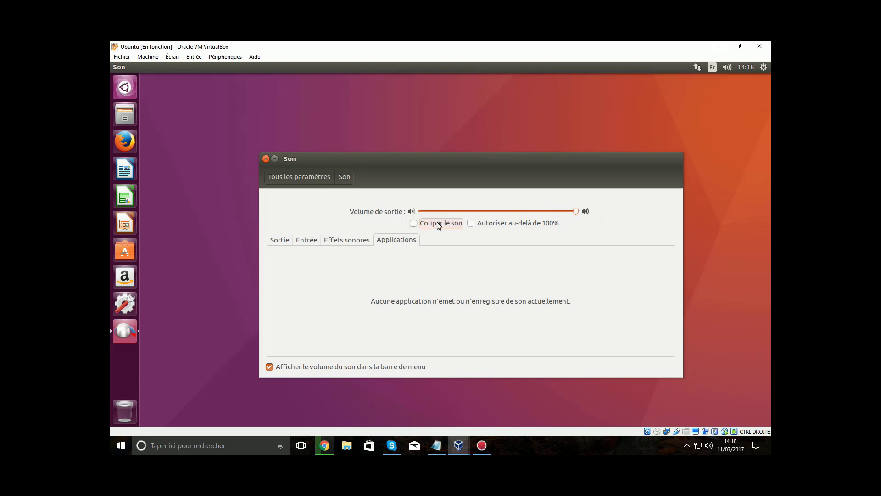
Mute and unmute the sound output, and close the sound settings.
left_click(437, 223)
left_click(425, 224)
left_click(266, 159)
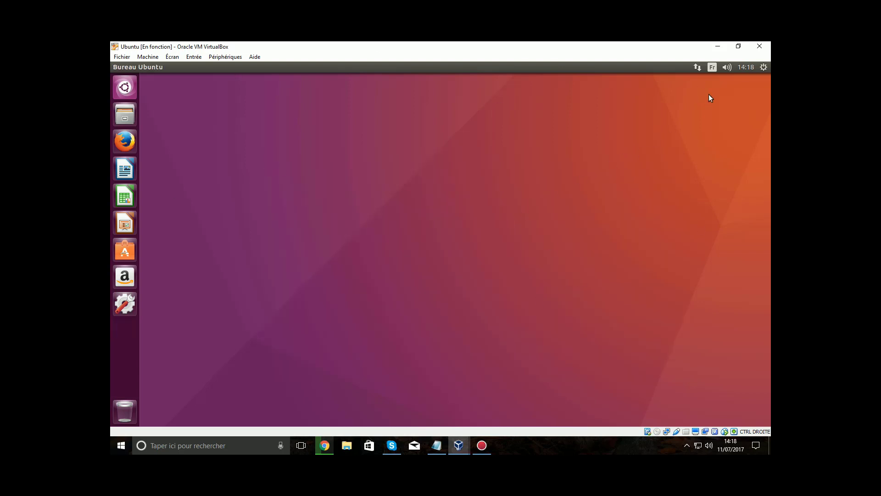
Switch the keyboard input source to Anglais (US).
left_click(712, 68)
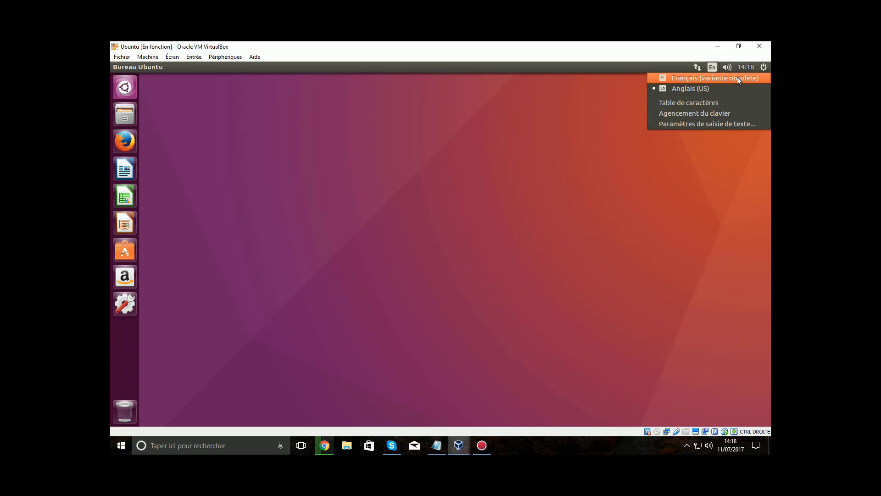
left_click(359, 180)
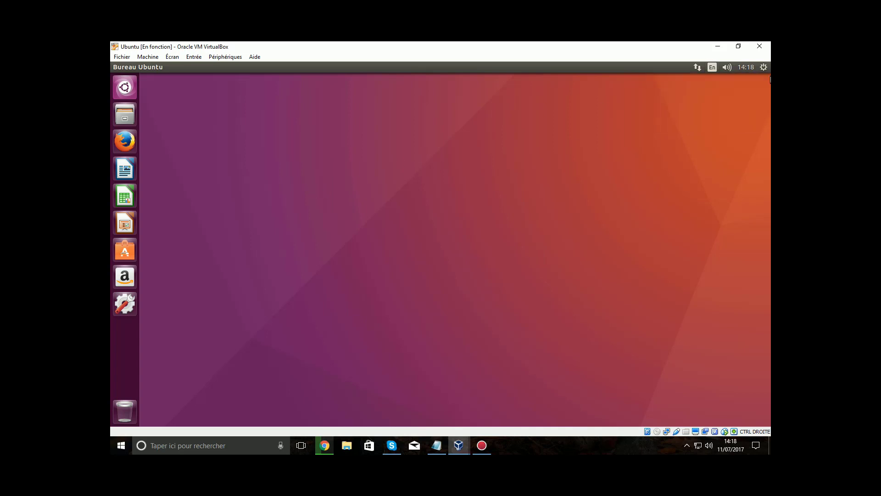
Open the Table de caractères near the middle of the desktop, view its font choices, and close it.
left_click(710, 71)
left_click(710, 106)
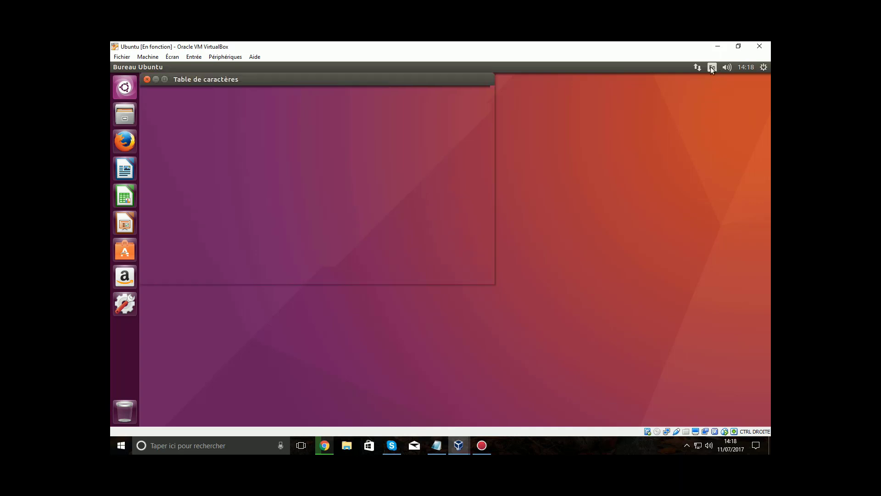
left_click_drag(379, 81, 527, 115)
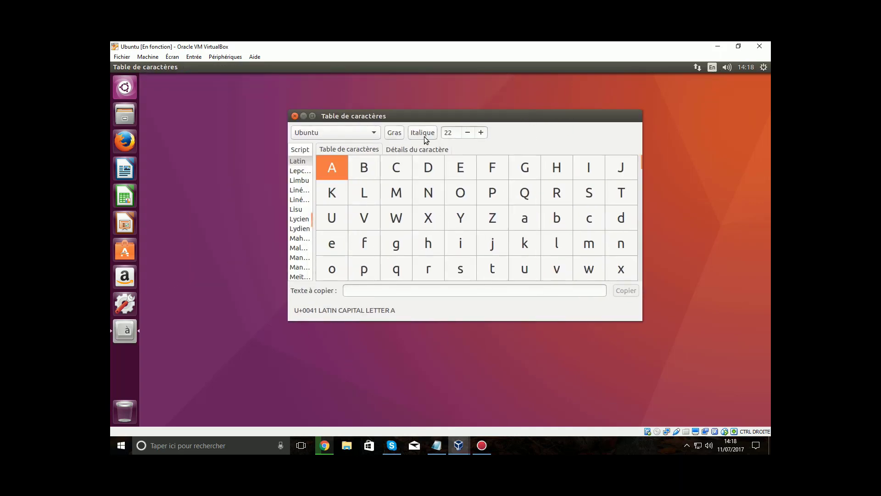
left_click(376, 132)
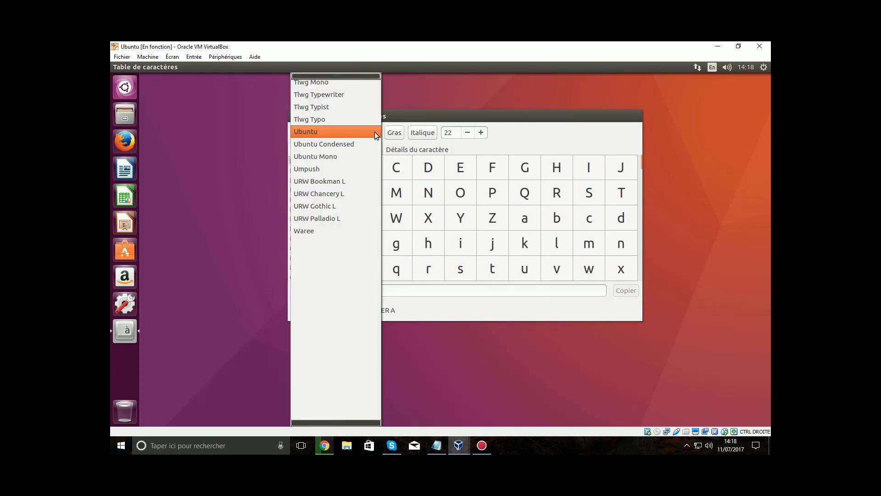
left_click(477, 104)
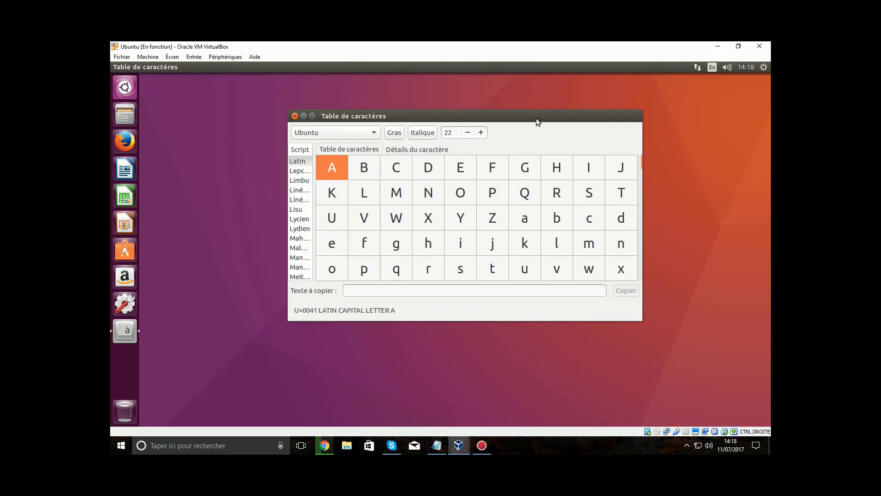
left_click(295, 116)
Display the Anglais (US) keyboard layout chart and test how it highlights typed keys such as Q and A.
left_click(712, 68)
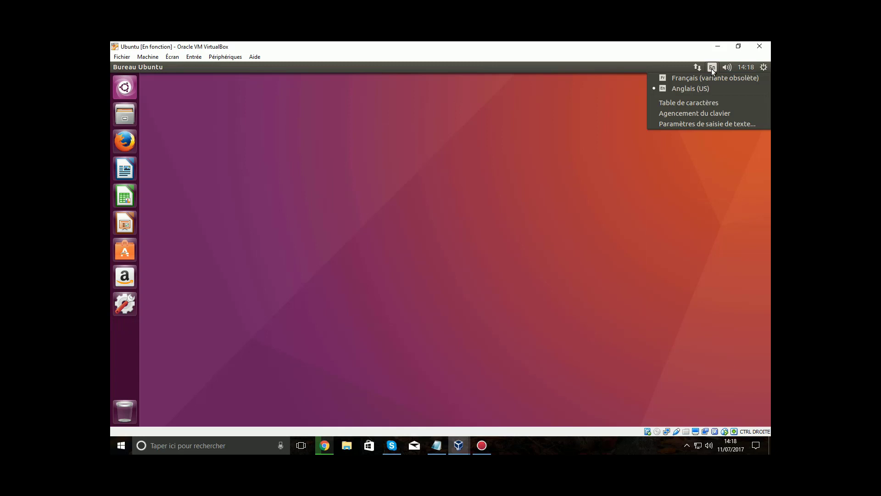
left_click(703, 114)
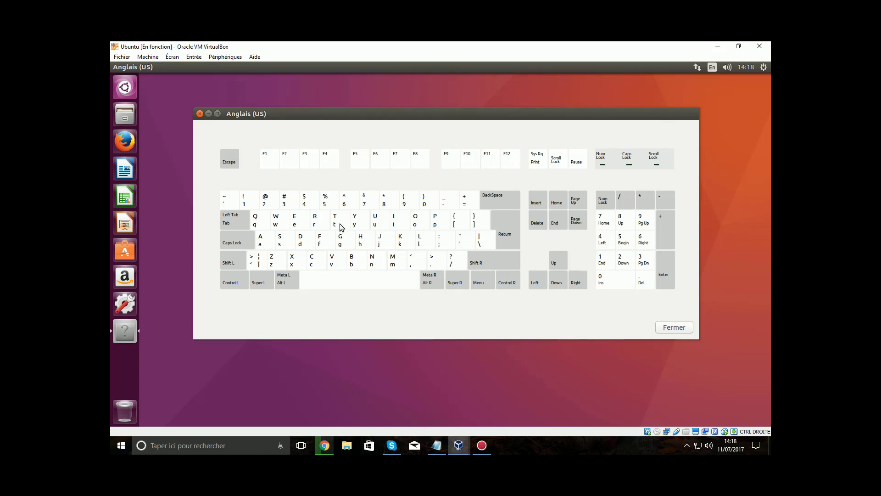
key("q")
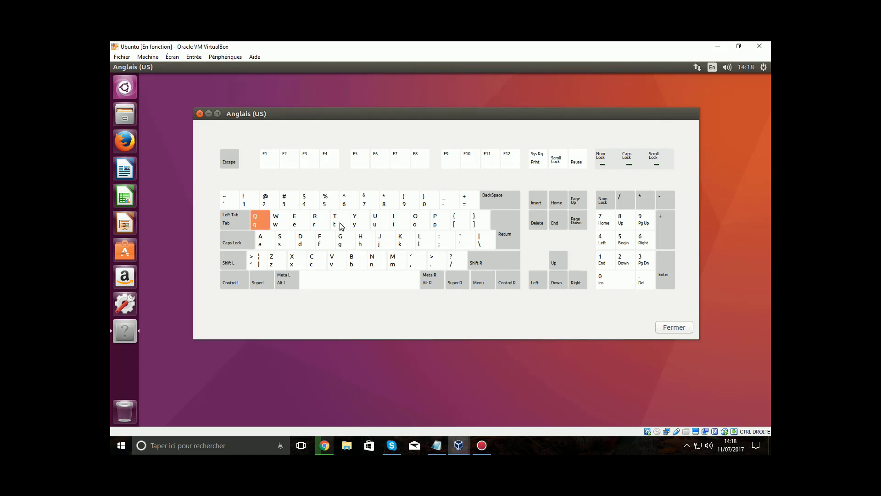
key("w")
key("q")
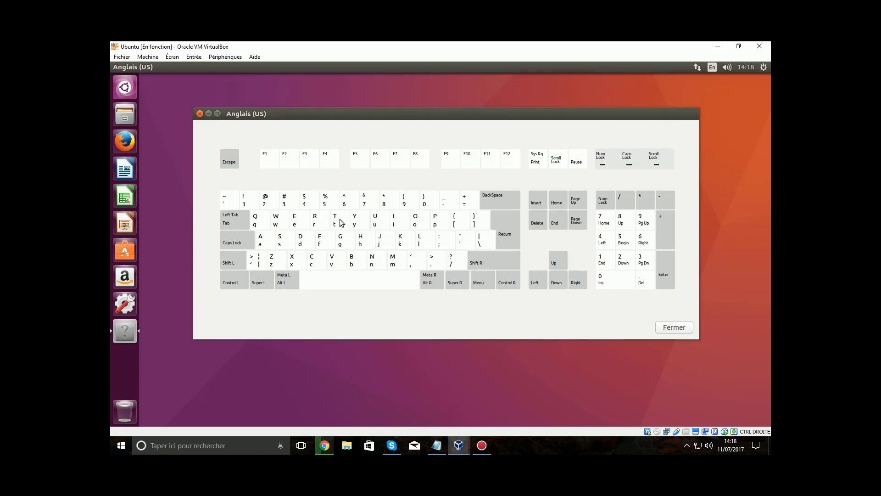
key("a")
key("q")
key("a")
key("q")
key("a")
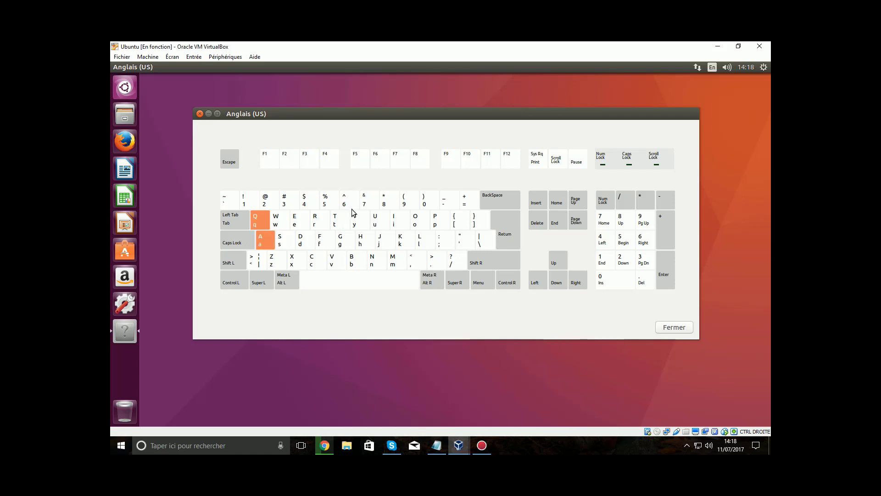
key("q")
key("q")
key("grave")
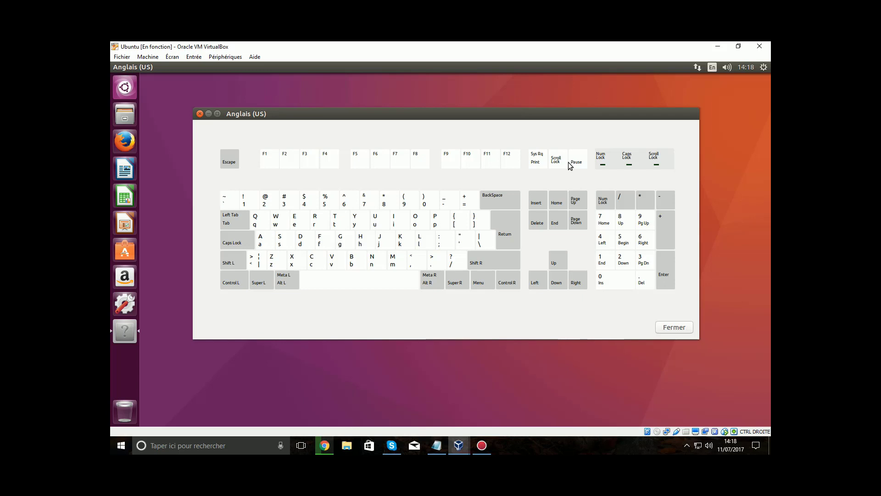
key("shift")
key("super")
key("super")
Open the text entry settings (Paramètres de saisie de texte) and close the Anglais (US) keyboard layout chart.
left_click(713, 67)
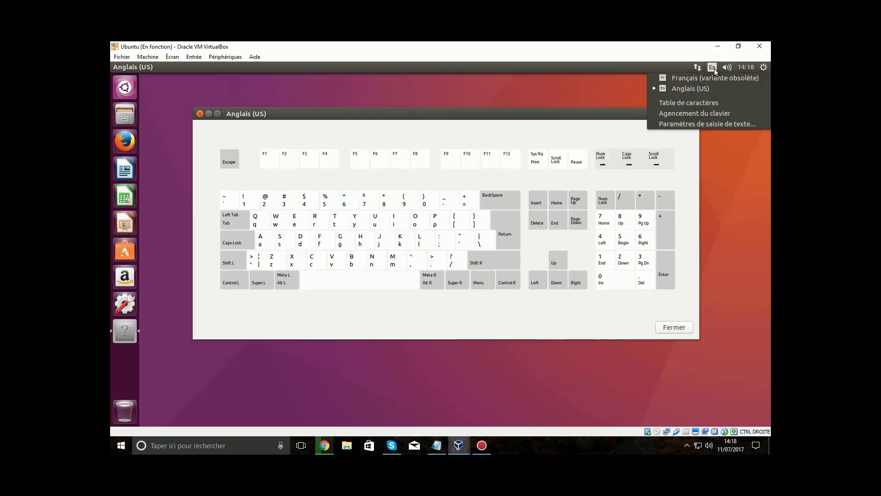
left_click(707, 123)
left_click(681, 329)
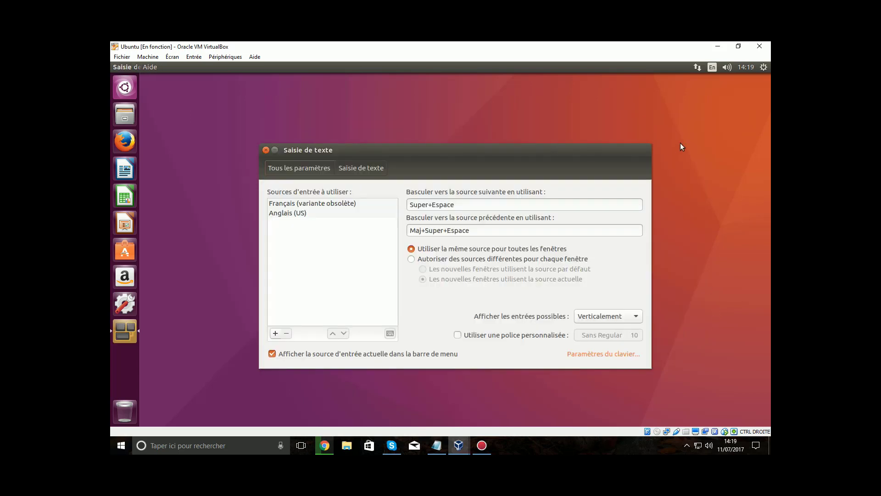
Display the Français (variante obsolète) layout chart, test keys such as A, Z, E and R, and close the chart and the text entry settings.
left_click(339, 206)
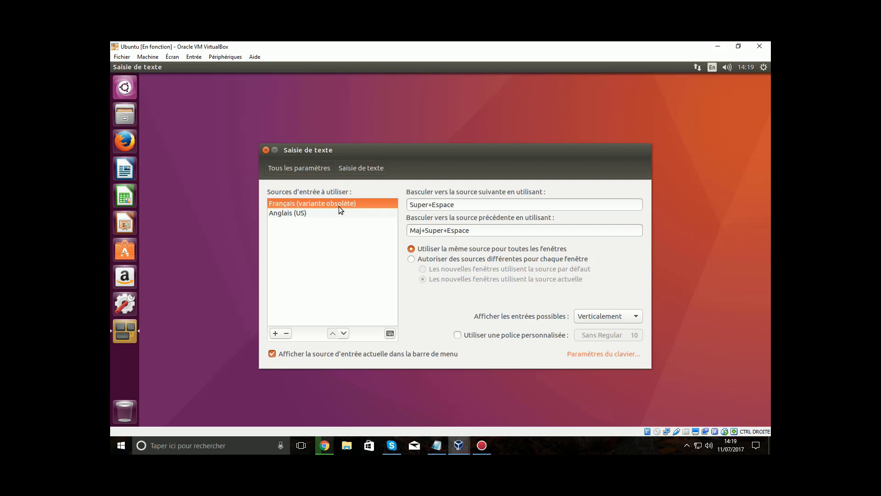
left_click(391, 334)
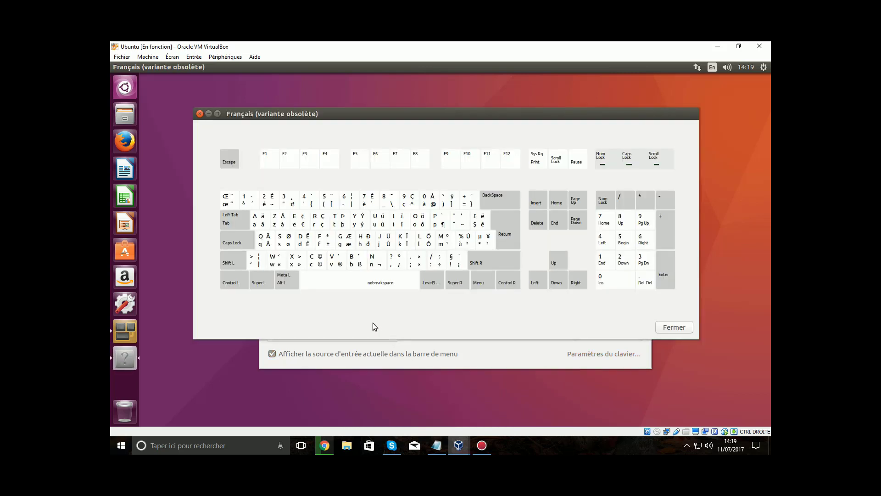
key("a")
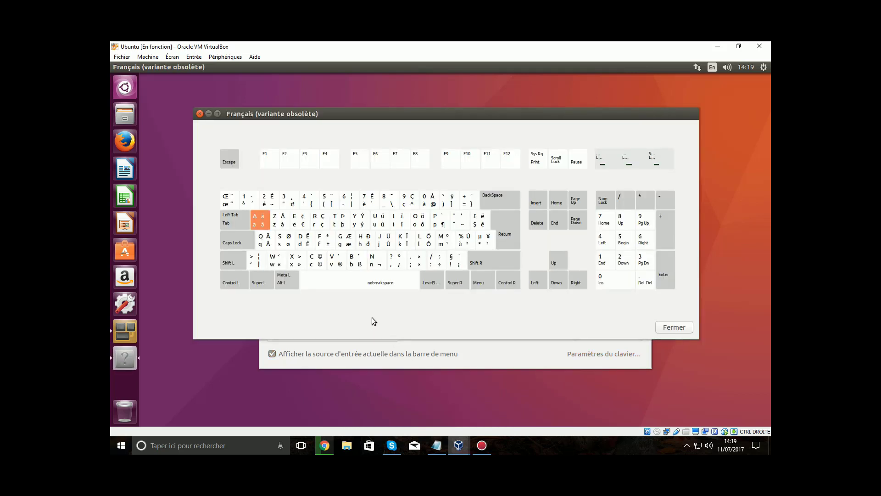
key("z")
key("e")
key("r")
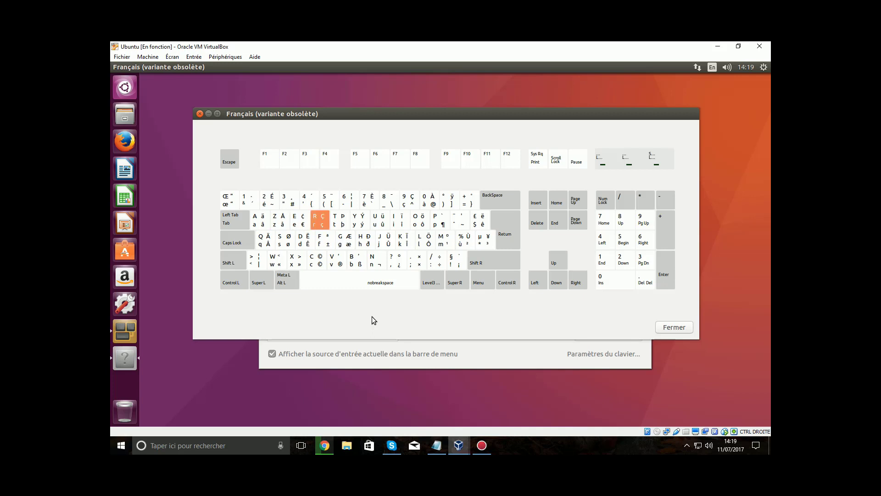
key("a")
left_click(200, 115)
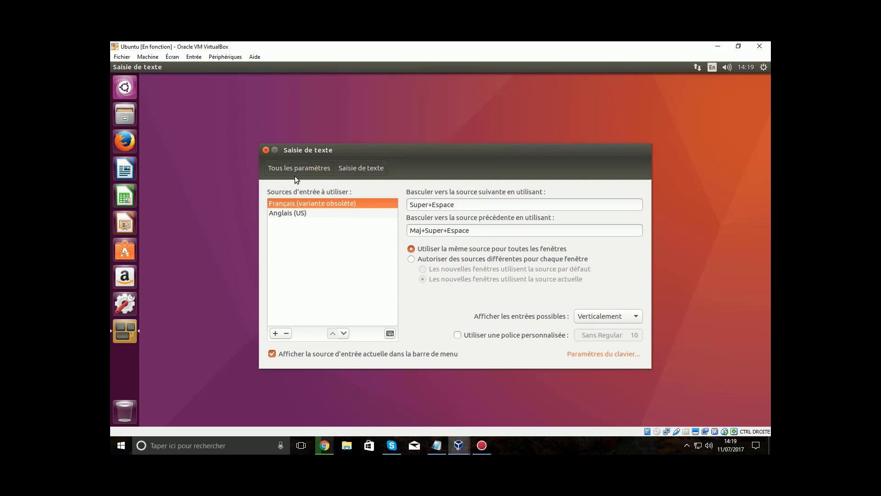
left_click(267, 150)
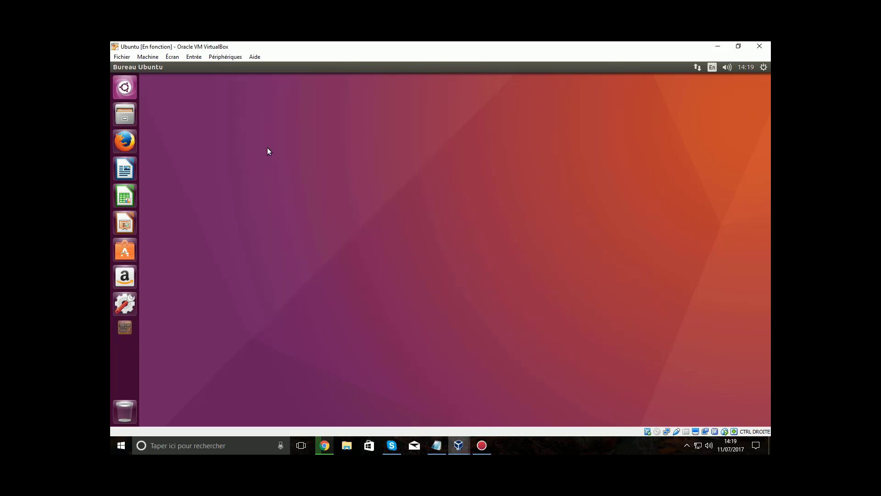
Reconnect to the wired network Connexion filaire 1 and open the list of network connections for modification.
left_click(696, 69)
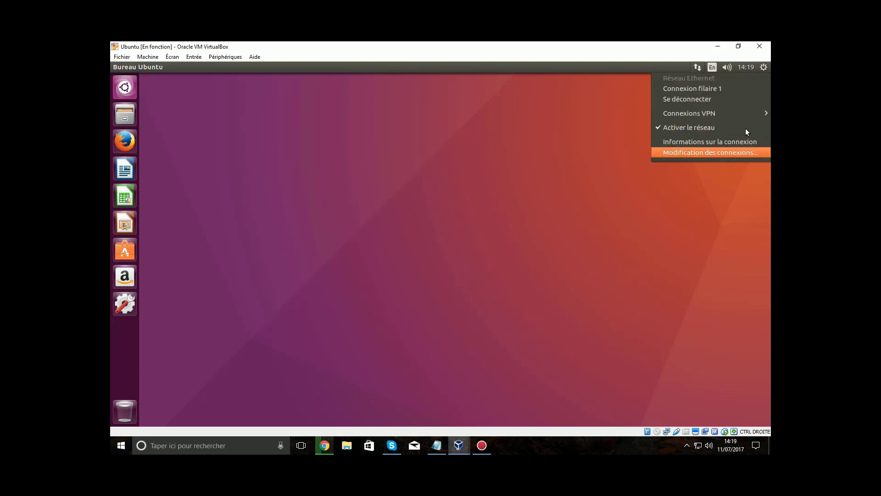
left_click(699, 89)
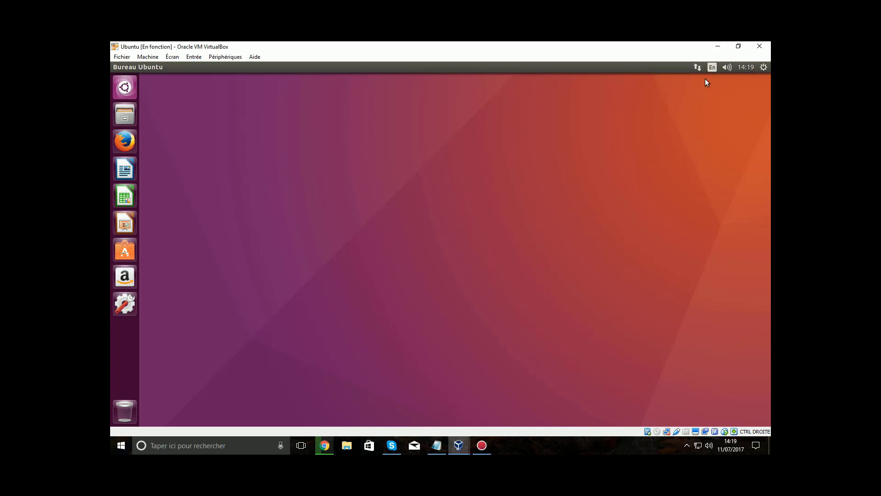
left_click(700, 69)
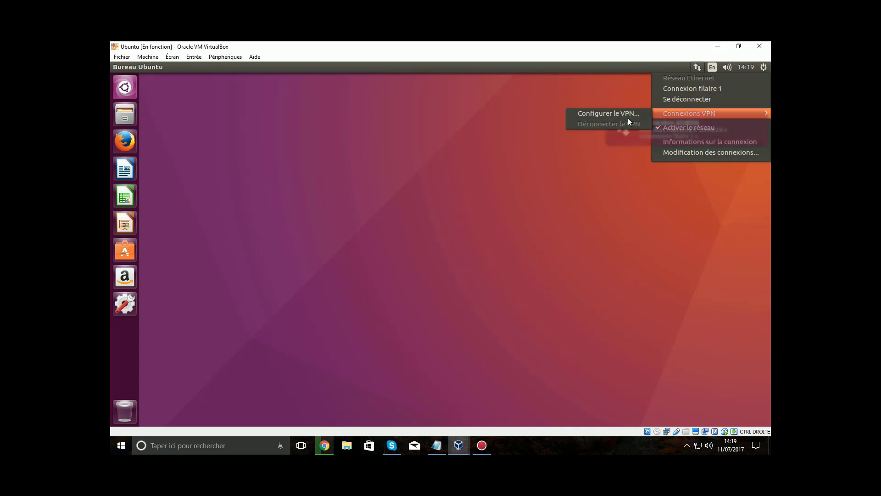
left_click(680, 152)
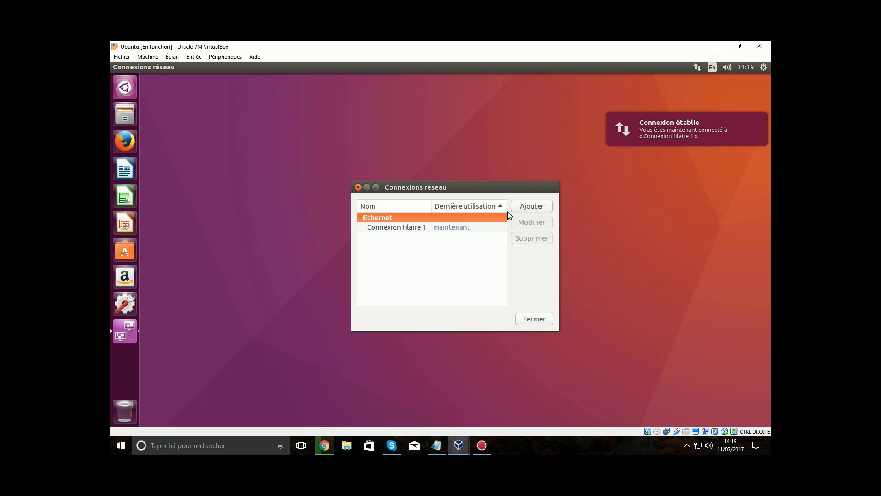
Open Connexion filaire 1 for editing and view its general, IPv4 and IPv6 settings.
left_click(448, 227)
left_click(521, 223)
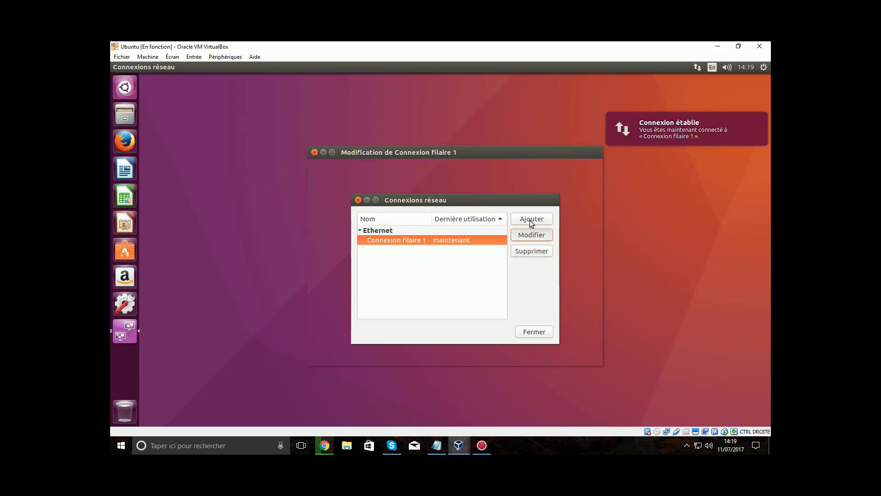
left_click_drag(486, 149, 469, 131)
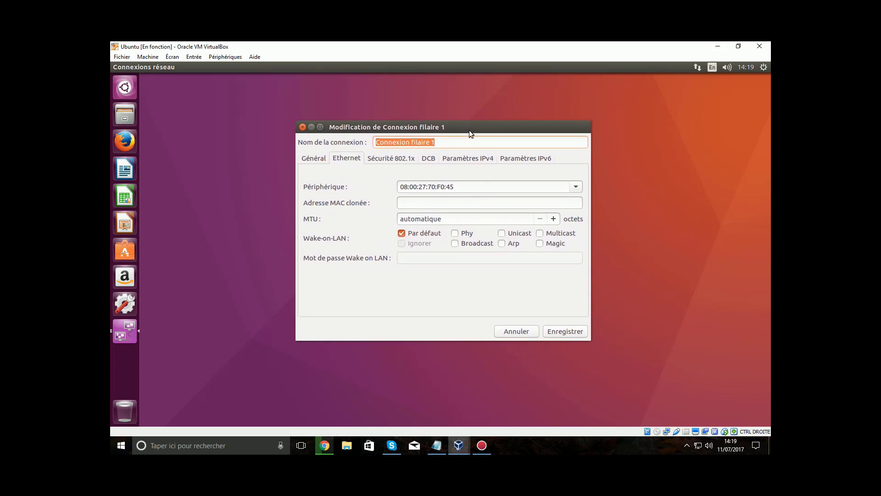
left_click(306, 158)
left_click(465, 158)
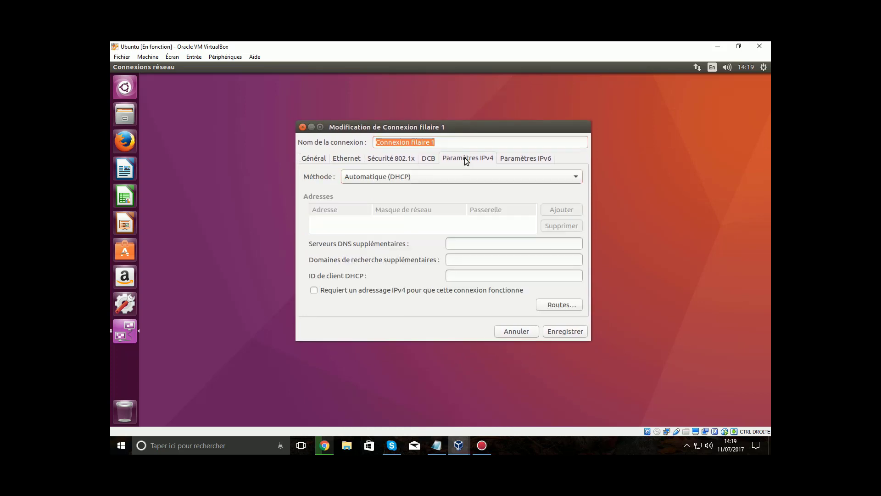
left_click(545, 161)
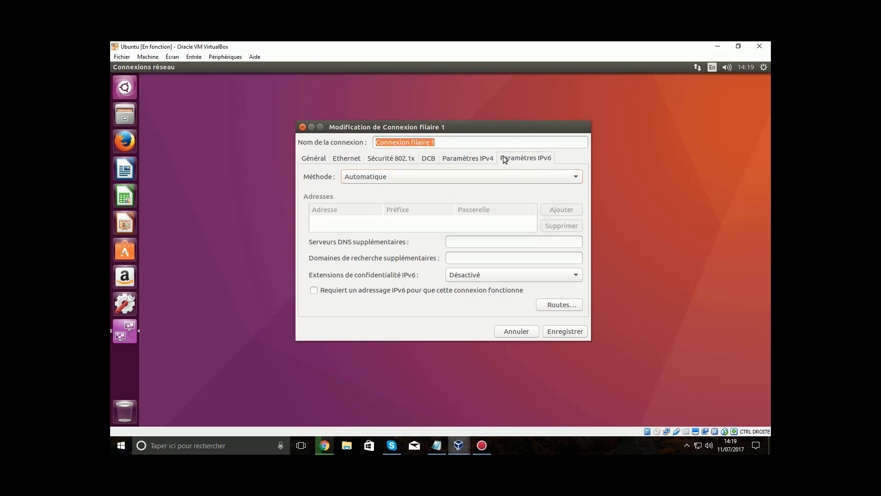
Review the IPv4 method choices and the IPv6, 802.1x security, Ethernet and general settings, and save and close the network connections.
left_click(477, 161)
left_click(469, 176)
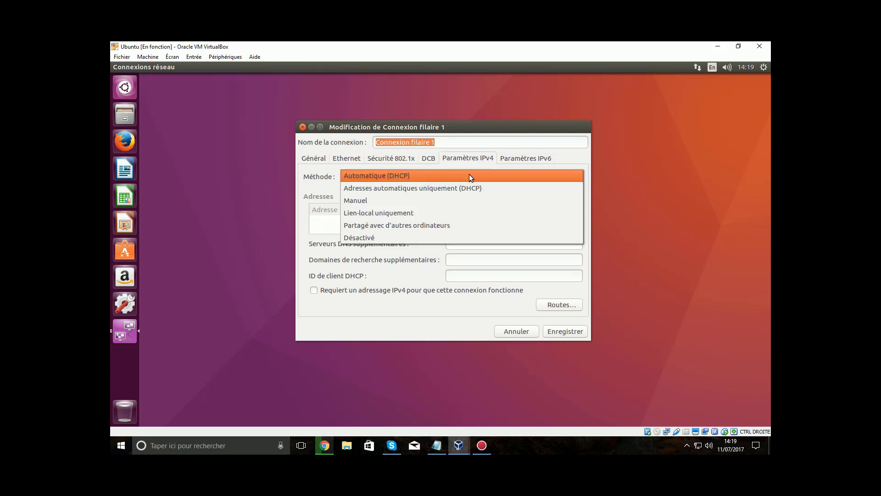
left_click(547, 158)
left_click(507, 159)
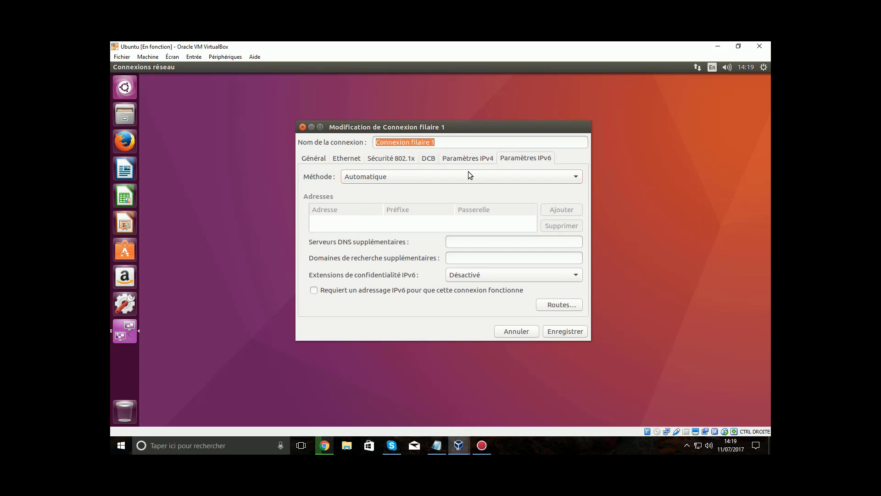
left_click(393, 158)
left_click(347, 158)
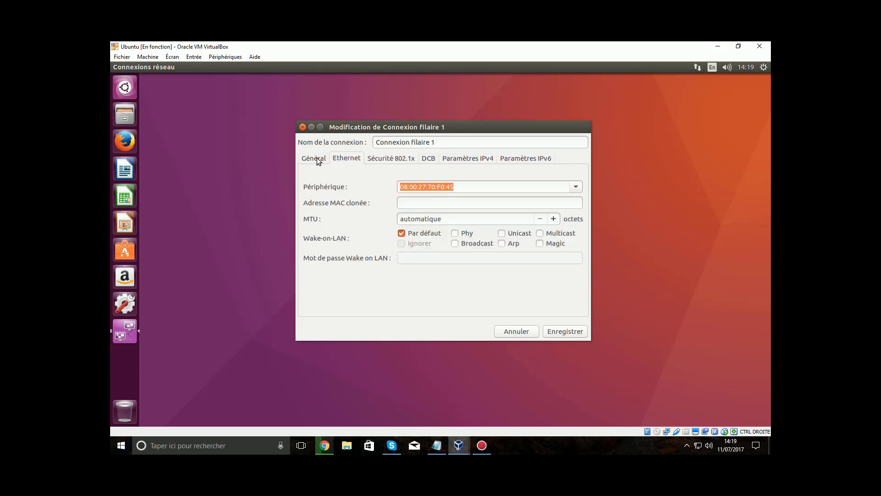
left_click(314, 158)
left_click(547, 336)
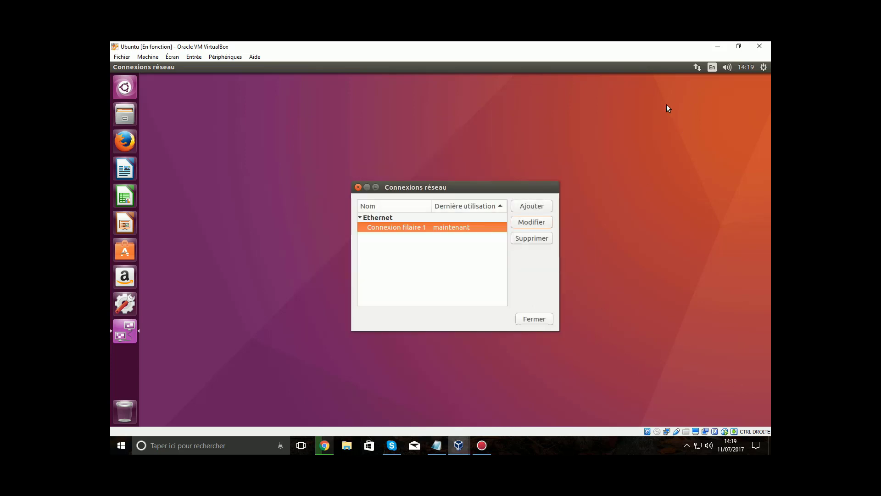
left_click(358, 186)
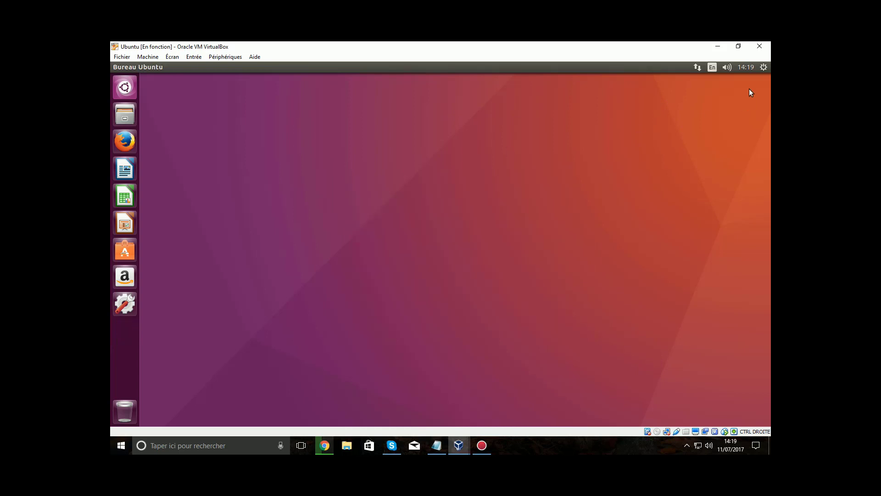
left_click(696, 68)
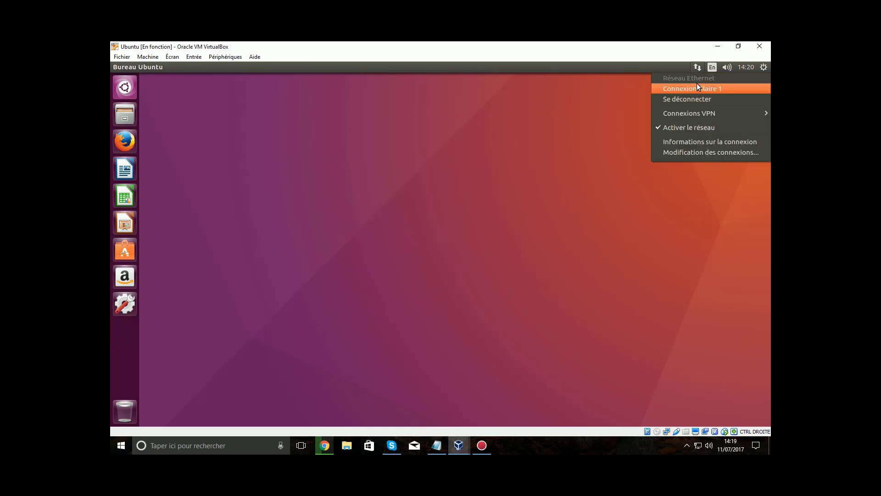
left_click(367, 147)
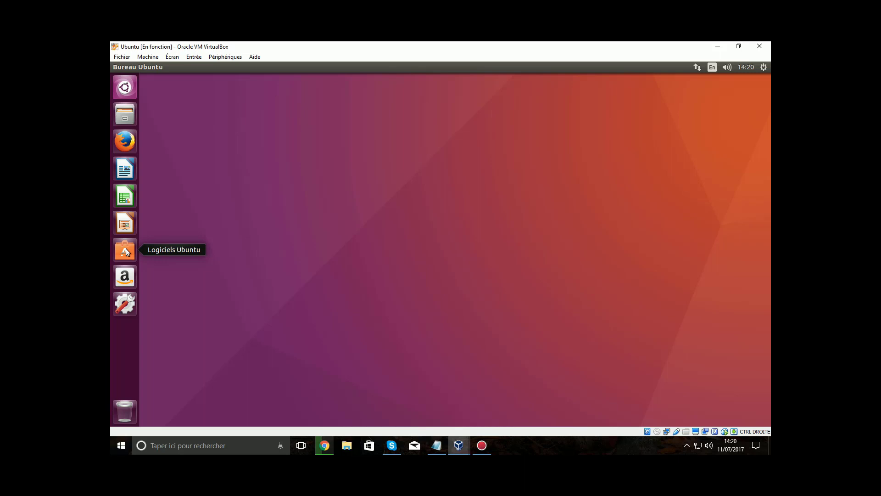
Remove the Amazon shortcut from the launcher.
right_click(127, 275)
left_click(162, 291)
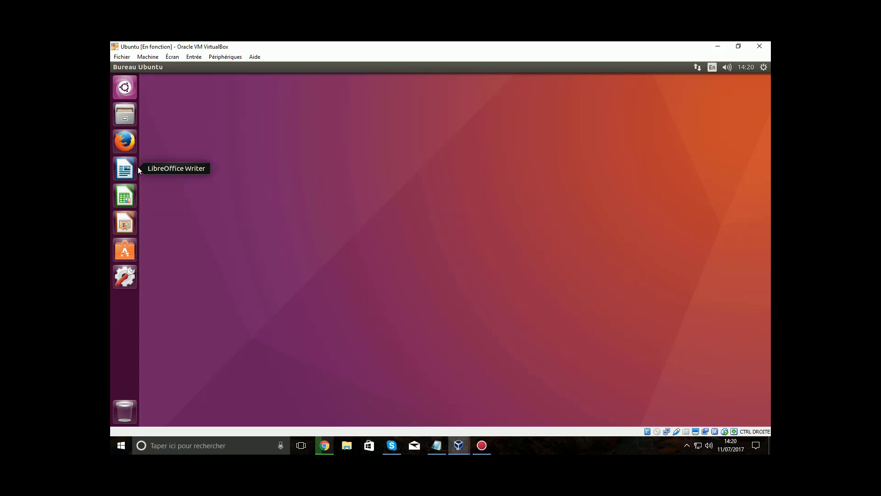
Open the Apparence system settings and try several wallpapers, including Night lights and Ubuntu, ending with the misty forest image TCP118v1.
left_click(131, 279)
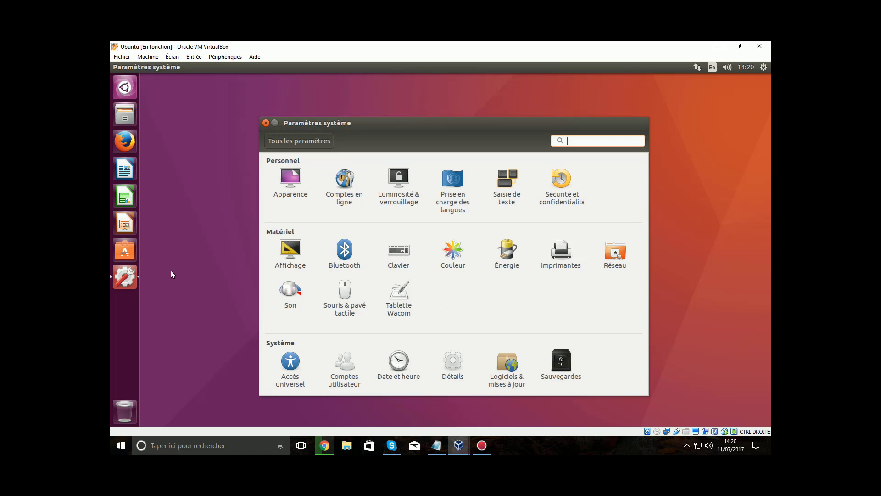
left_click(288, 184)
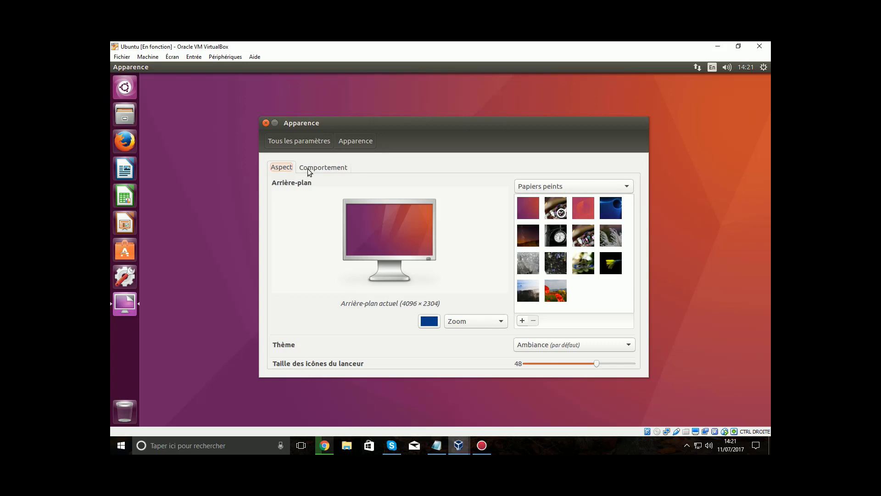
left_click(561, 205)
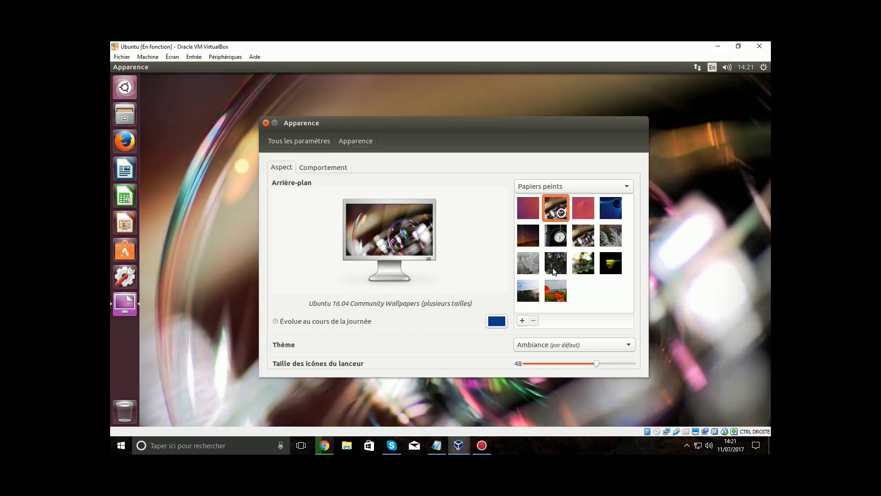
left_click(554, 270)
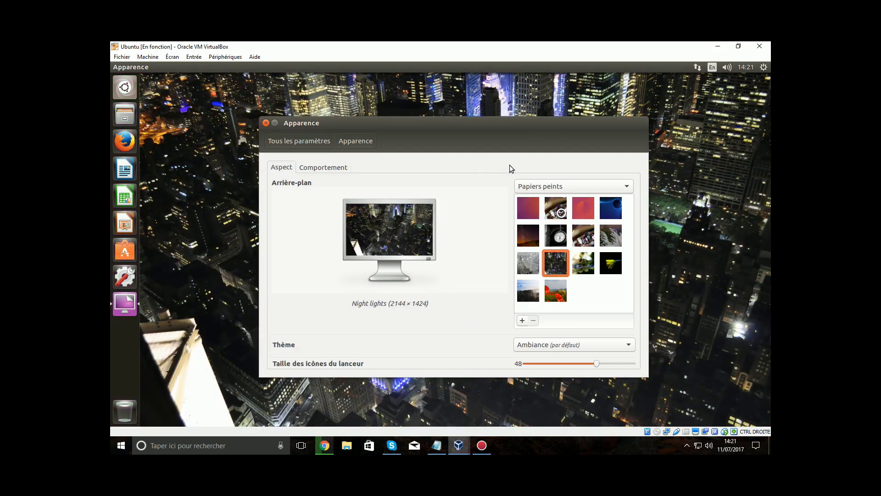
left_click(528, 212)
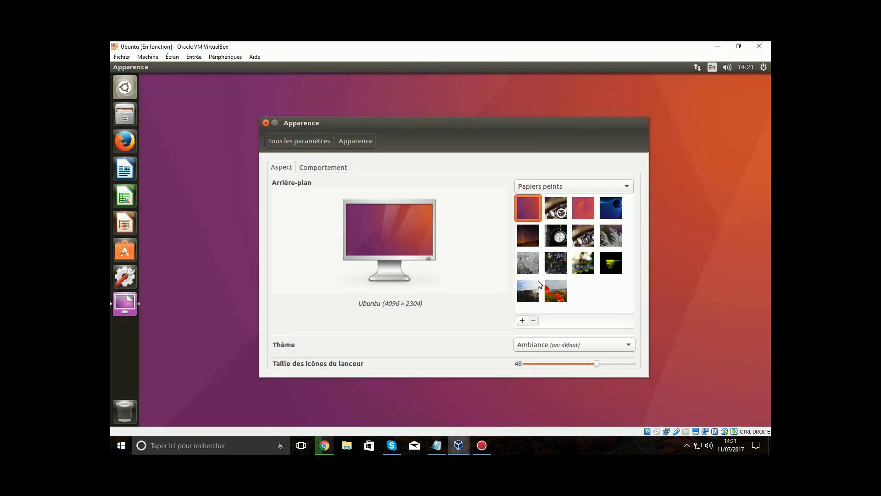
left_click(538, 289)
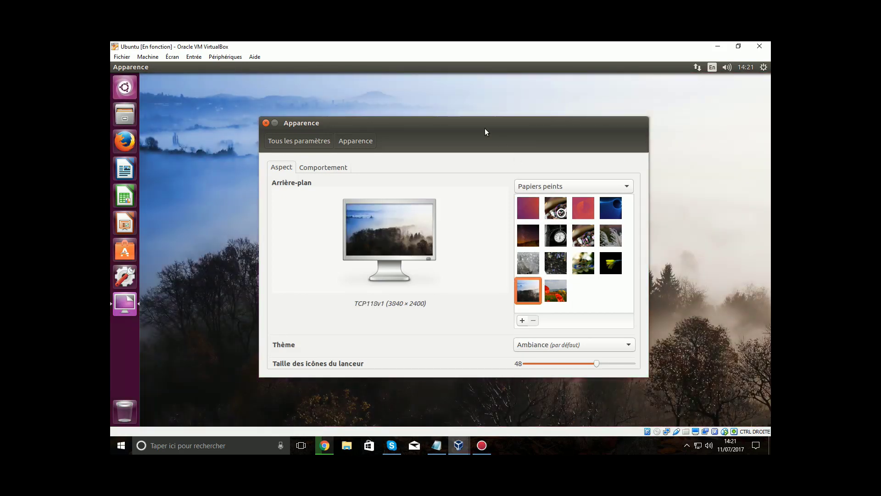
Browse the background sources, choose Couleurs et dégradés, and apply the vertical gradient (Dégradé vertical) as the background.
left_click(544, 186)
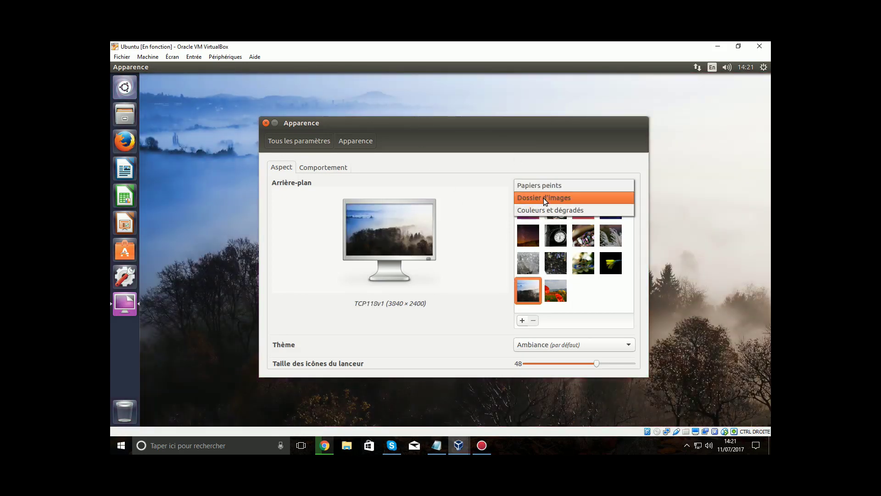
left_click(544, 198)
left_click(571, 185)
left_click(562, 200)
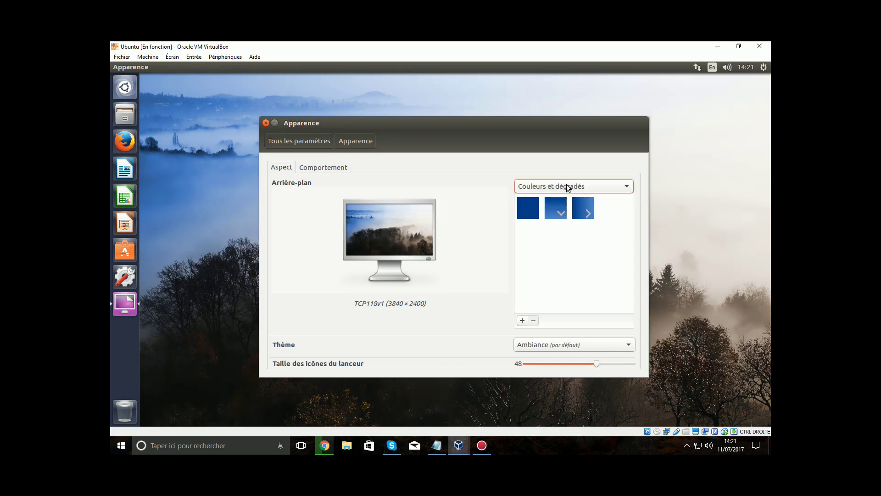
left_click(530, 206)
left_click(561, 207)
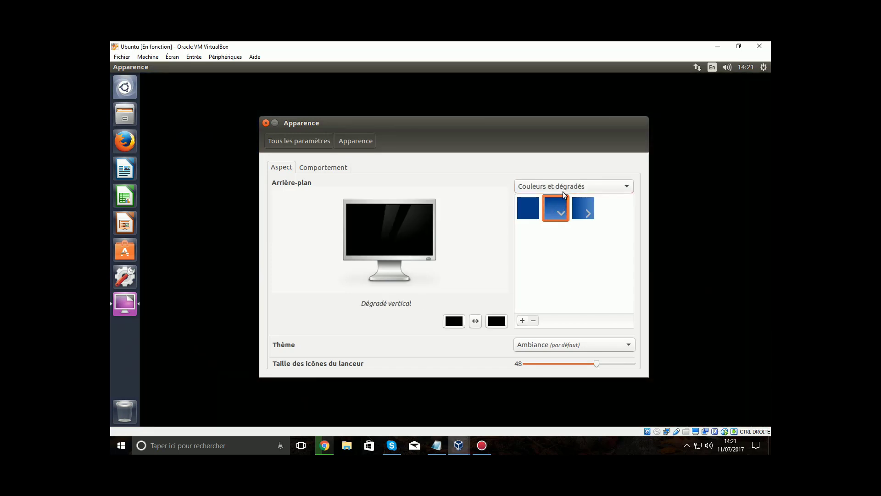
Set the first colour of the vertical gradient background to medium green.
left_click(452, 321)
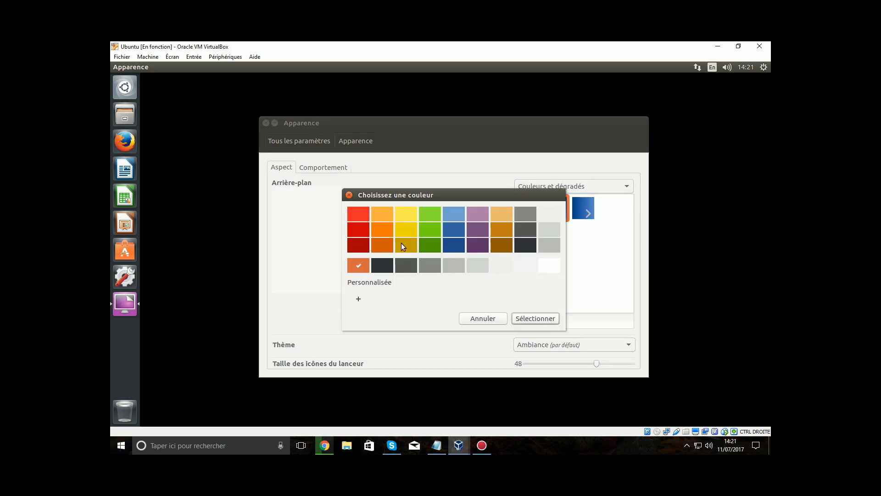
left_click(429, 229)
left_click(536, 317)
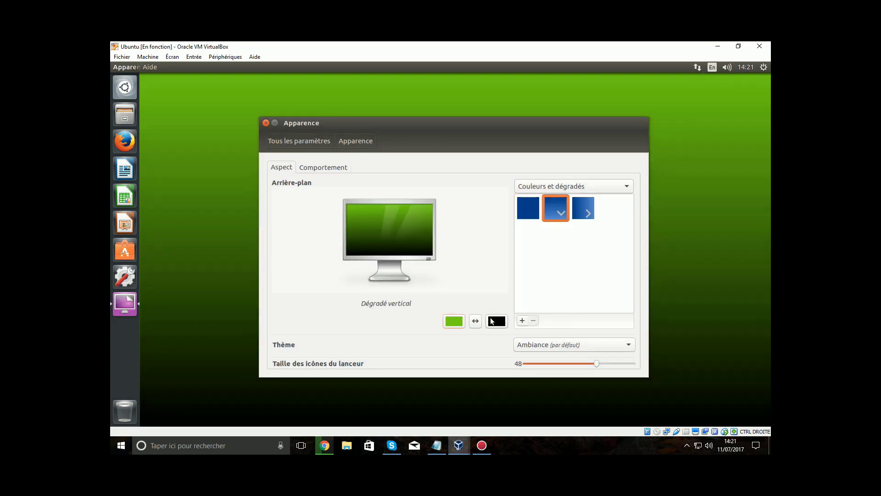
Set the second colour of the vertical gradient background to yellow.
left_click(496, 320)
left_click(388, 231)
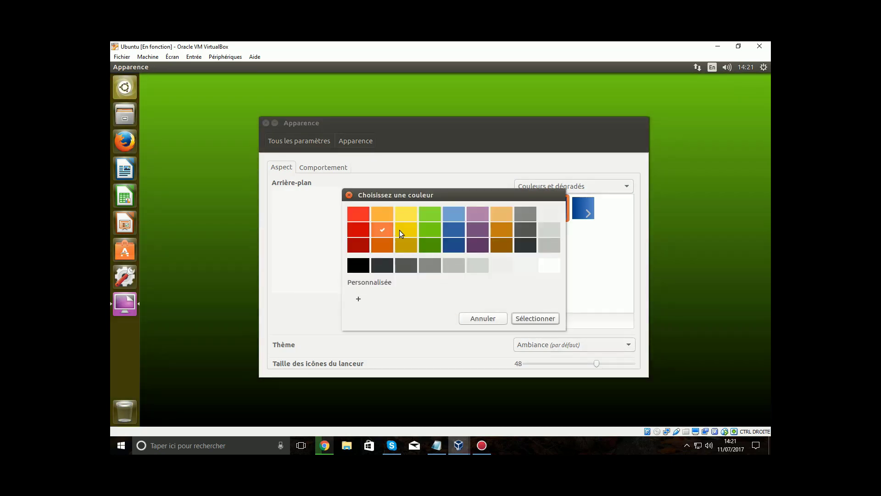
left_click(525, 318)
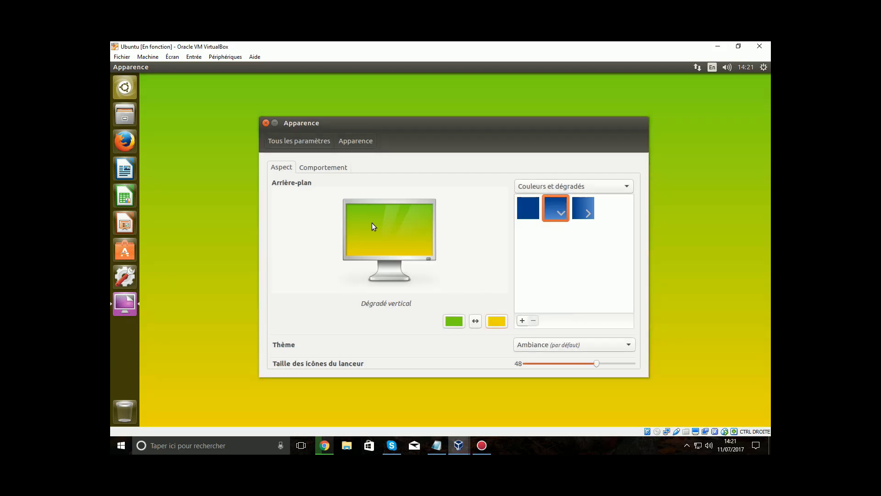
Display the Papiers peints collection, and try a launcher icon size of 16 before restoring it to 48.
left_click(559, 188)
left_click(558, 167)
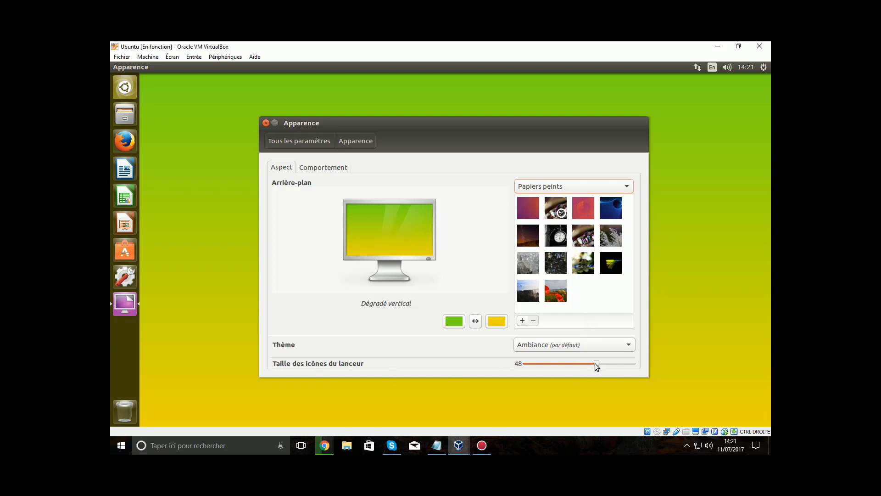
left_click_drag(597, 363, 491, 372)
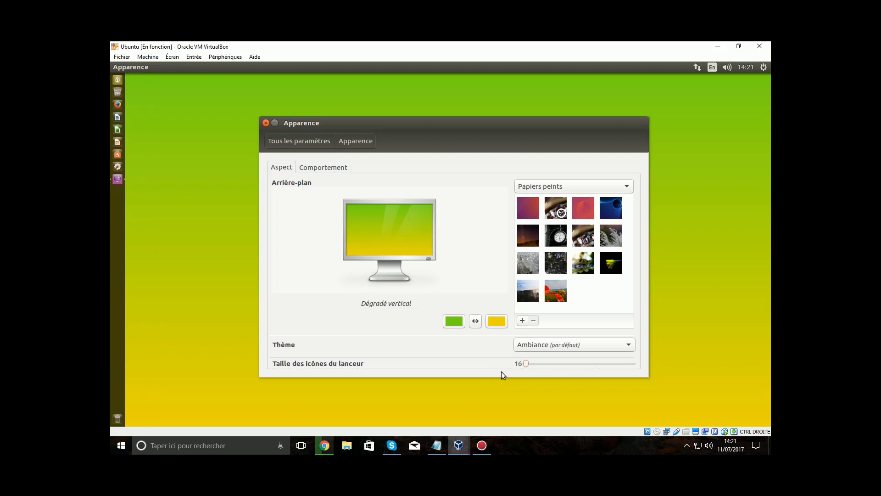
left_click_drag(527, 365, 598, 367)
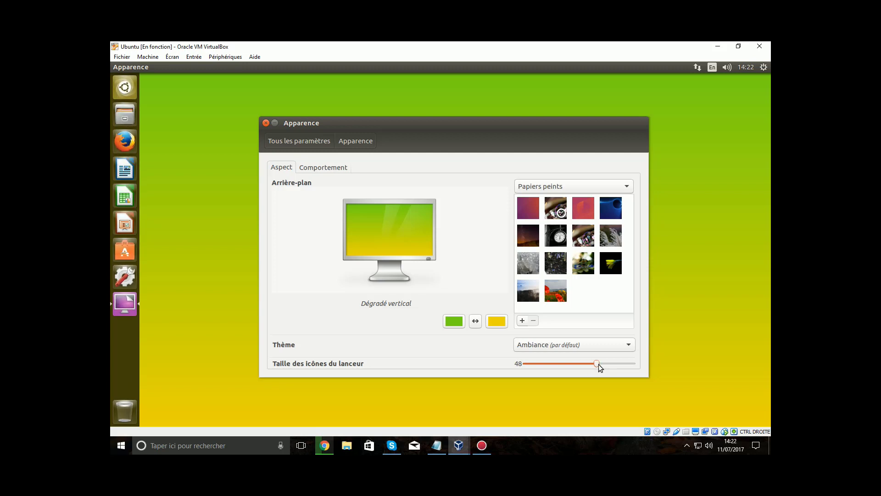
Try automatic hiding of the launcher in the Comportement settings, moving the Apparence window around, and turn the option back off.
left_click(338, 165)
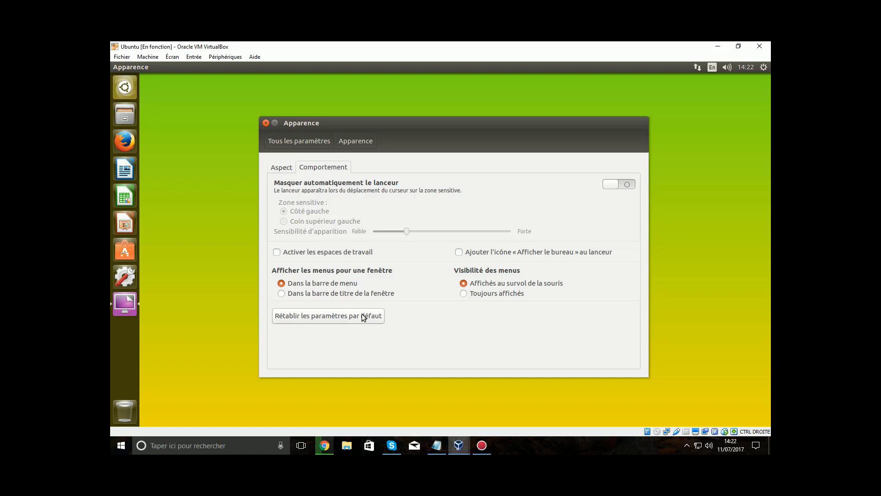
left_click(629, 185)
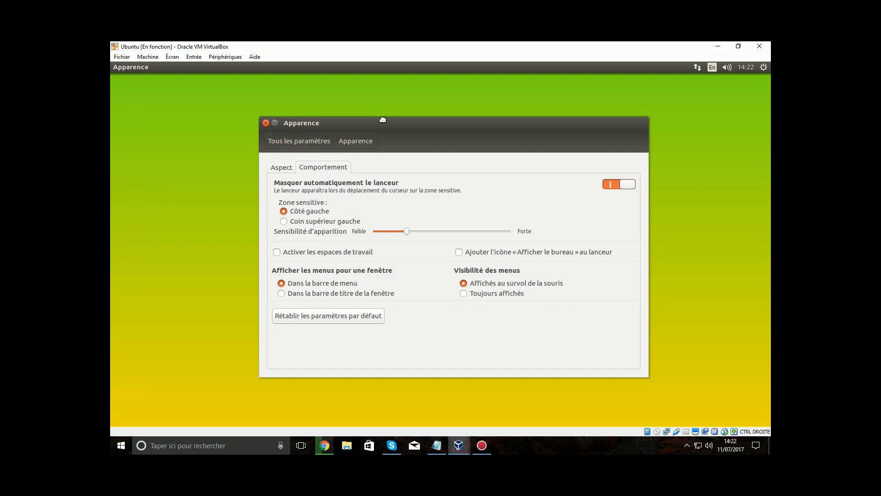
left_click_drag(383, 120, 435, 111)
left_click(111, 285)
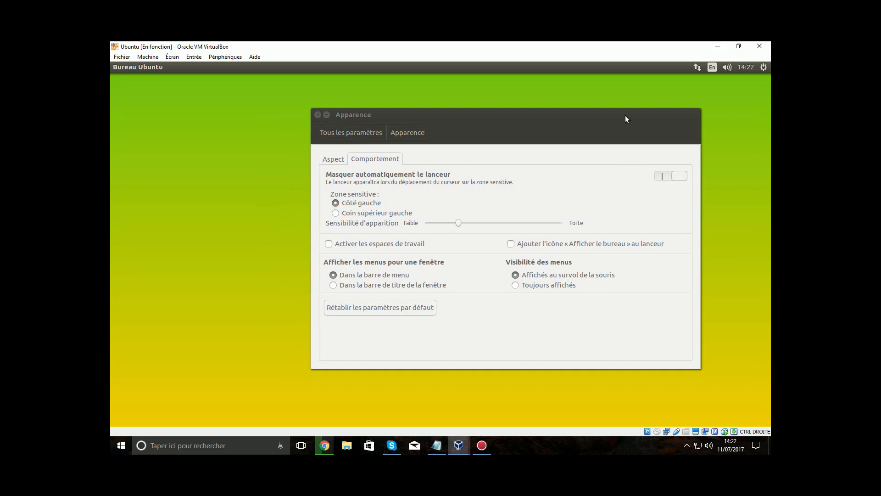
left_click_drag(625, 118, 550, 119)
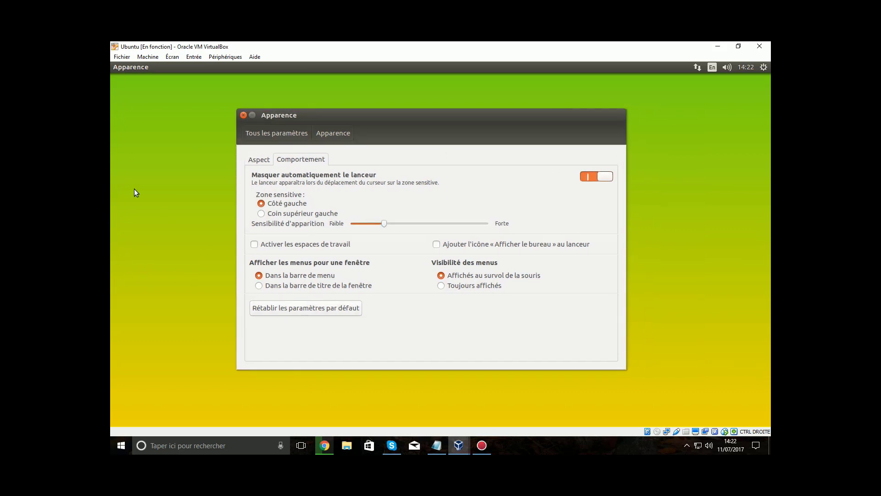
left_click(257, 159)
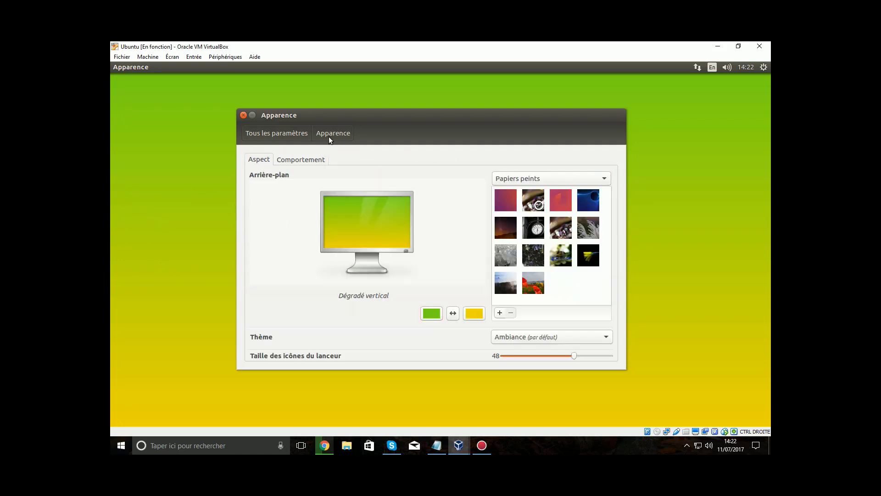
left_click(297, 159)
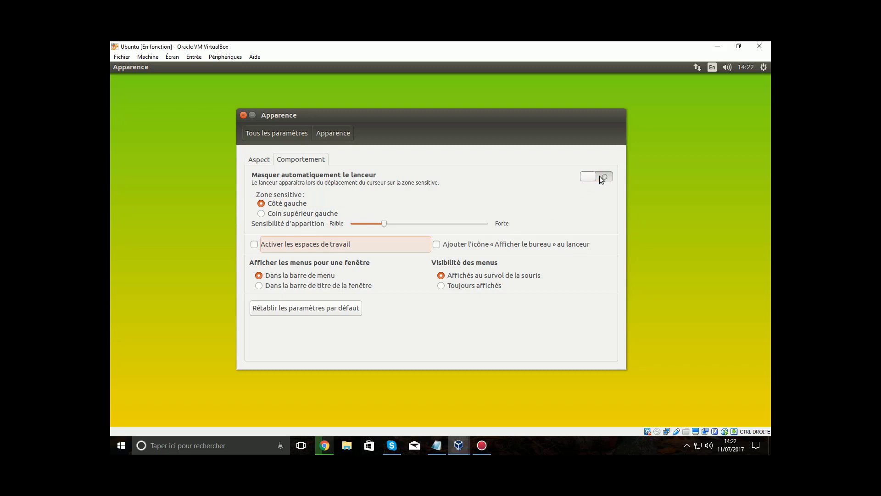
Try adding the « Afficher le bureau » icon to the launcher, remove it again and return to all settings.
left_click(480, 241)
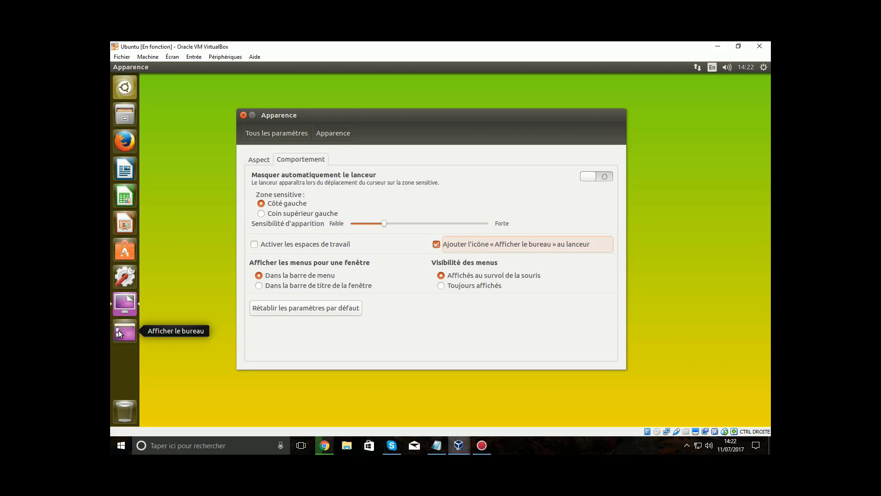
left_click(489, 243)
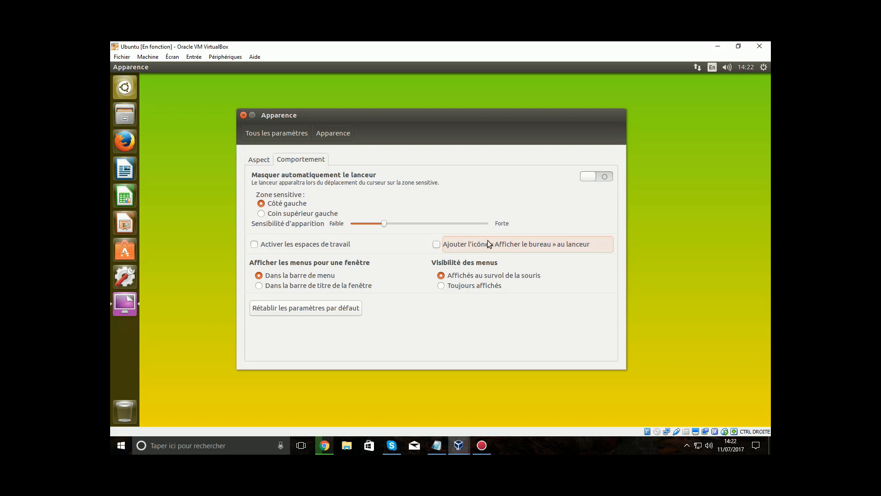
left_click(283, 132)
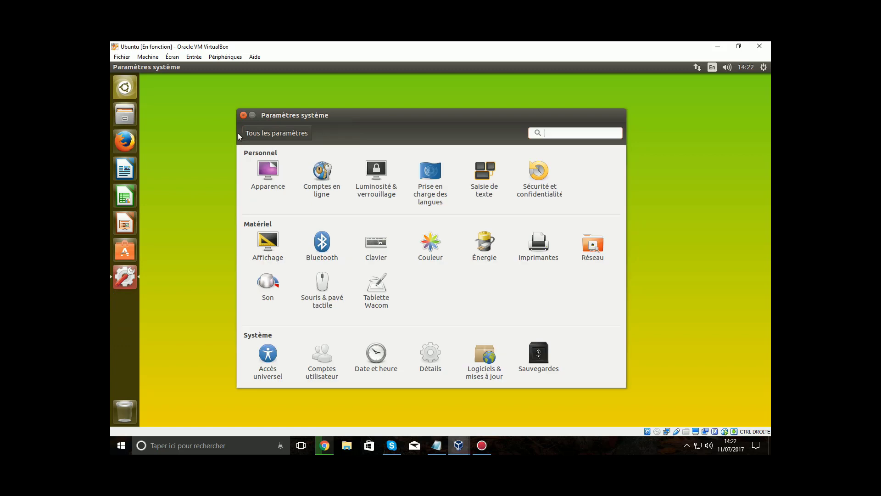
Look at the Comptes en ligne providers Google and Facebook, view the Facebook sign-in form and return to all settings.
left_click(324, 180)
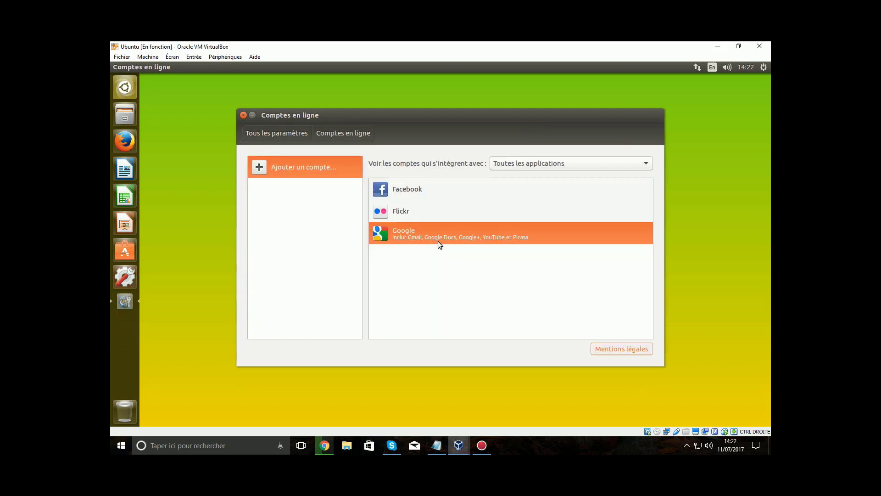
left_click(482, 233)
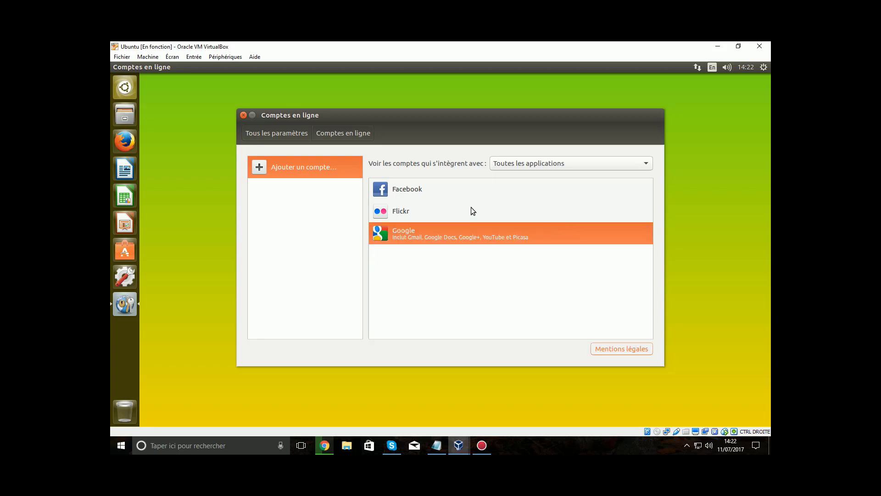
left_click(424, 188)
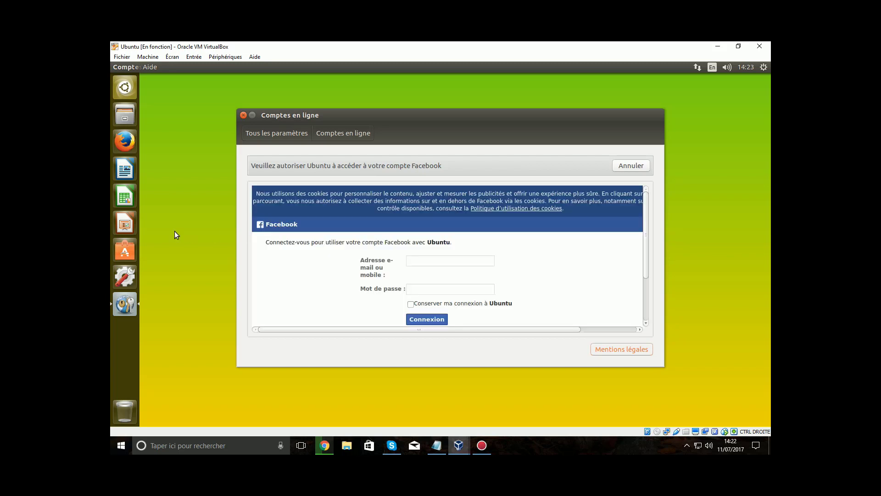
left_click(293, 133)
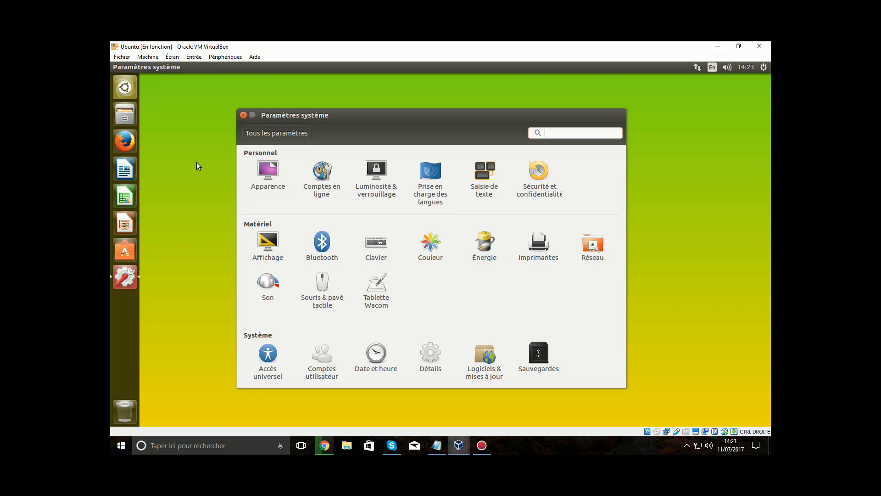
View the Luminosité & verrouillage settings, and open Prise en charge des langues, closing it without installing anything.
left_click(384, 183)
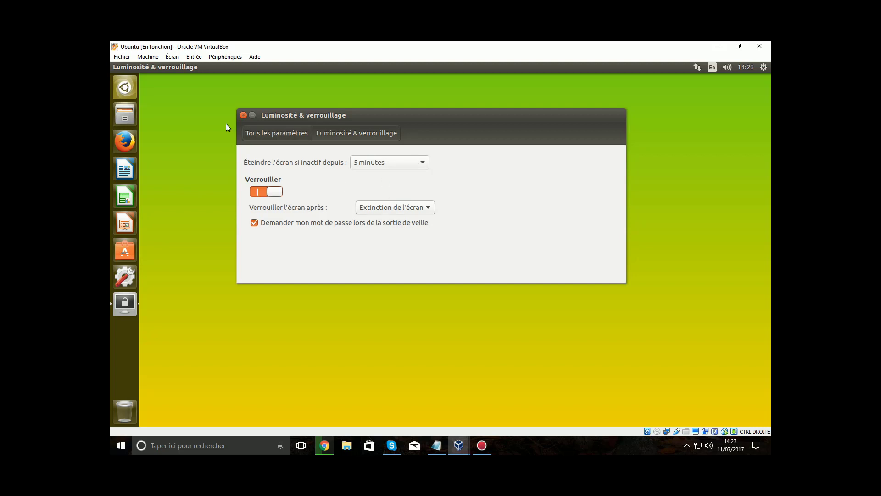
left_click(278, 136)
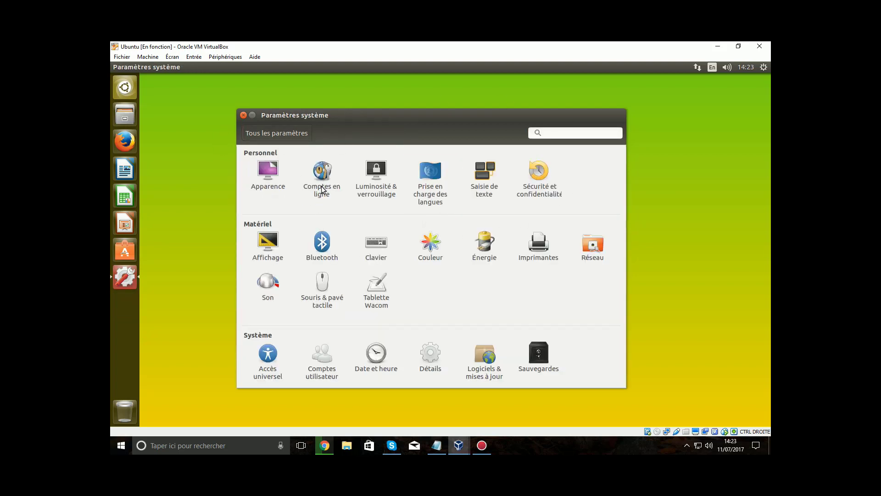
left_click(414, 184)
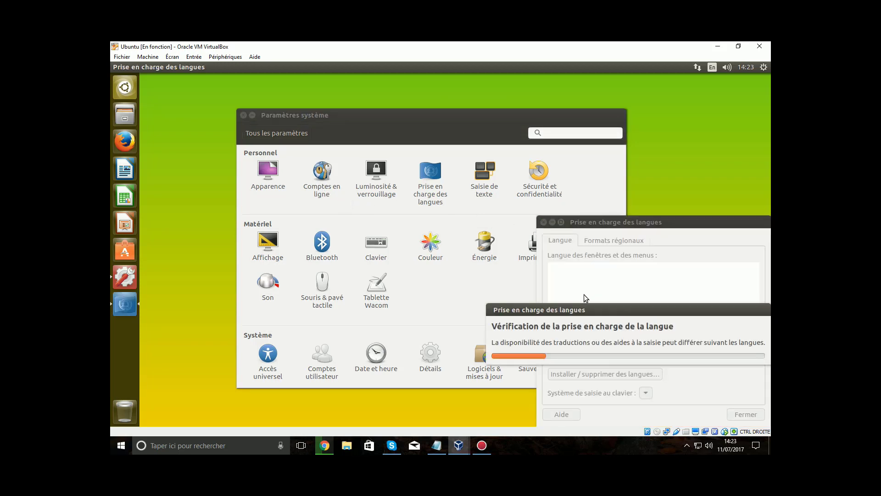
left_click_drag(581, 305, 155, 82)
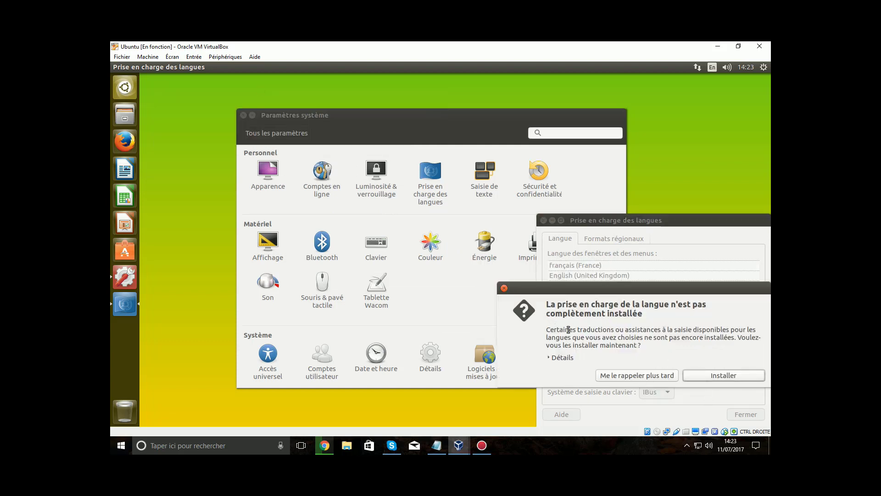
left_click(504, 288)
left_click(544, 220)
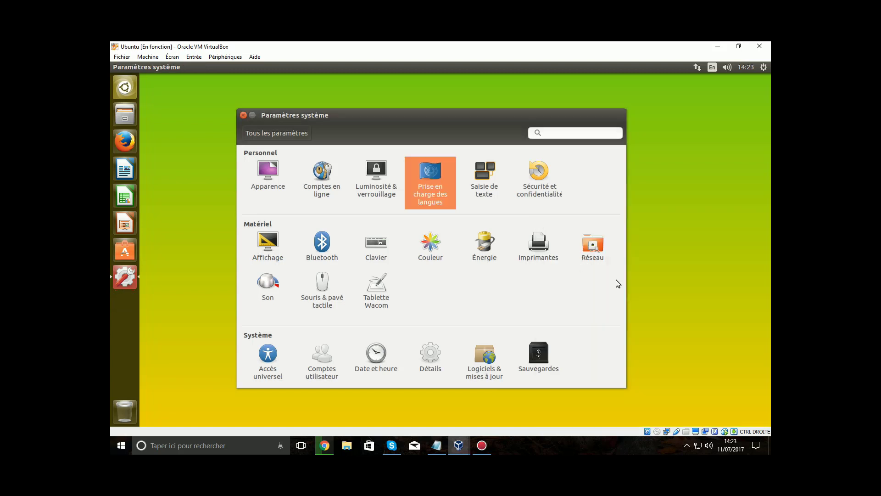
Examine the Saisie de texte settings and the input sources offered by the keyboard indicator, and return to all settings.
left_click(493, 173)
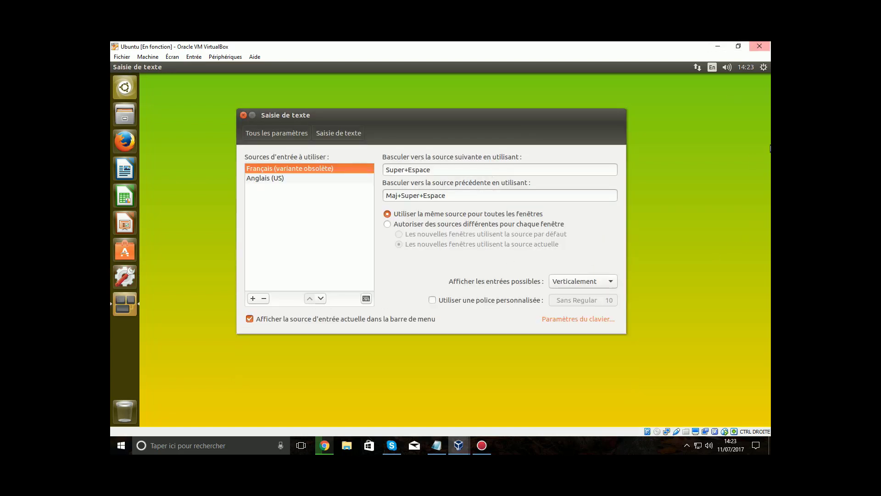
left_click(713, 69)
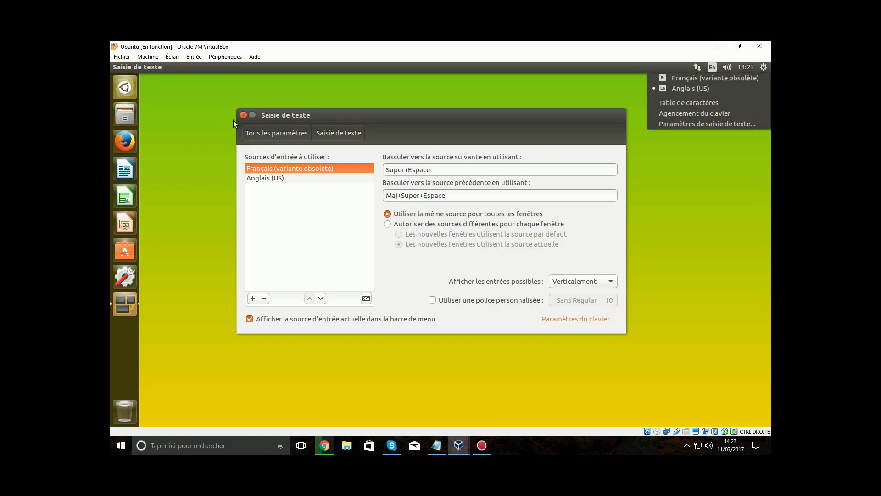
left_click(270, 131)
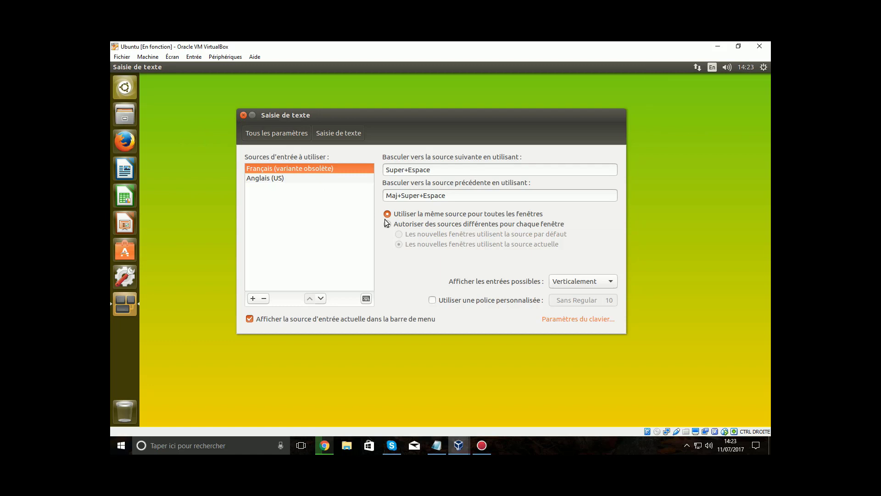
left_click(283, 137)
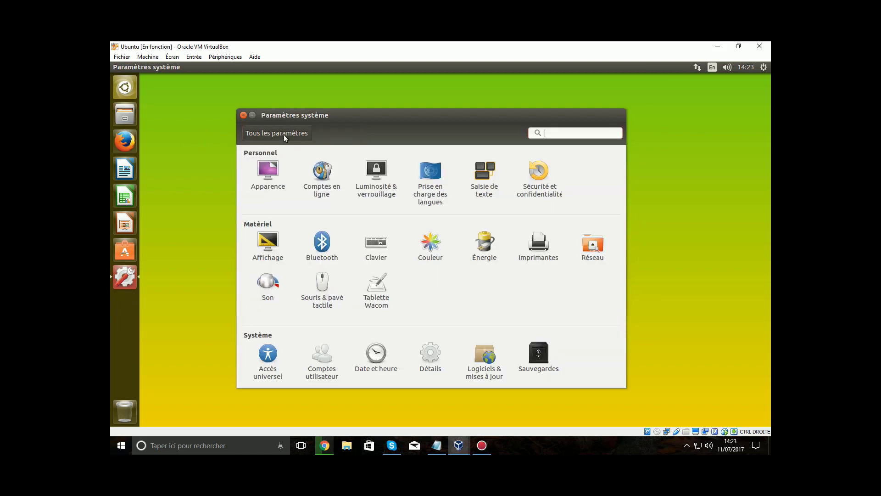
Review the Sécurité, Fichiers & Applications, Recherches and Diagnostics sections of the Sécurité et confidentialité settings, and return to all settings.
left_click(535, 189)
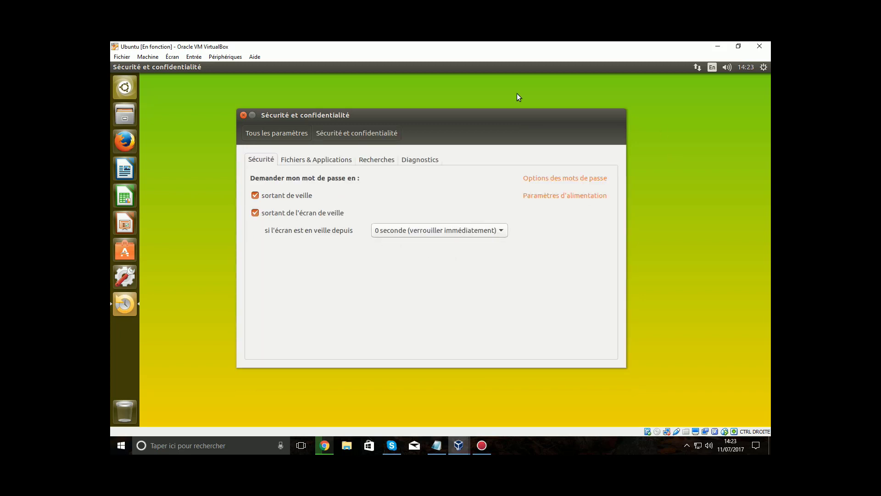
left_click(323, 161)
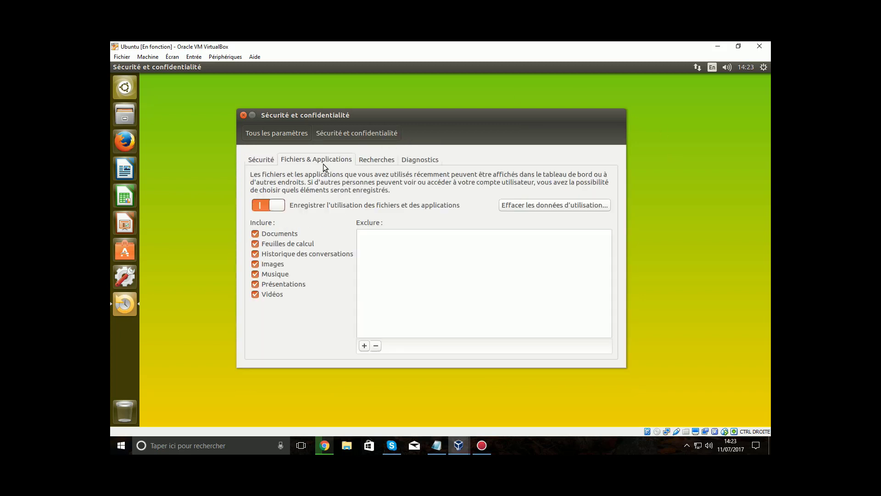
left_click(373, 160)
left_click(407, 159)
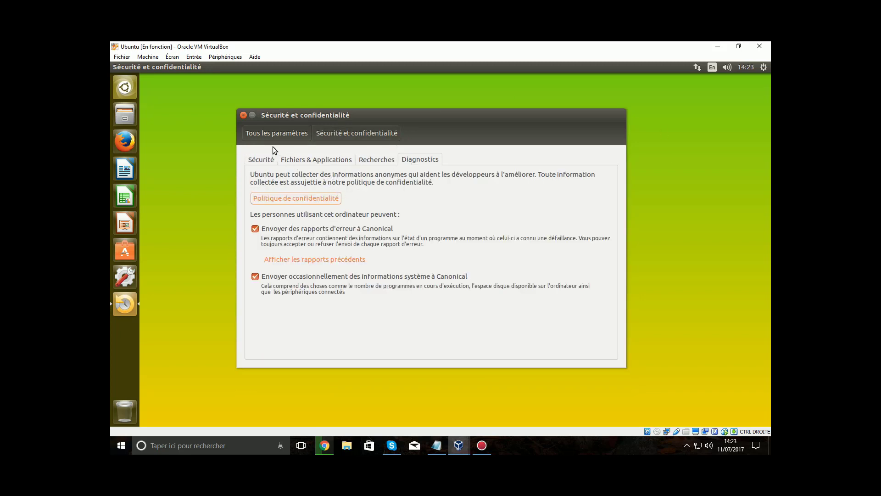
left_click(269, 134)
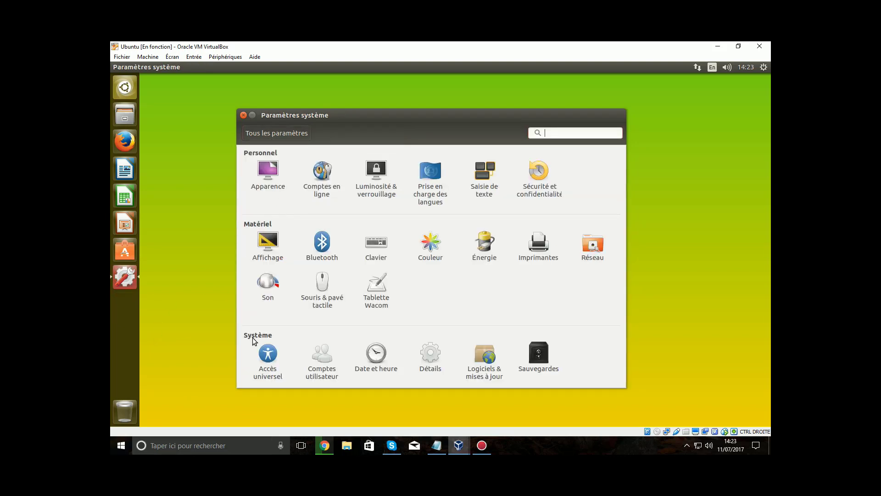
View the Affichage settings and the Bluetooth settings, returning to all settings after each.
left_click(258, 247)
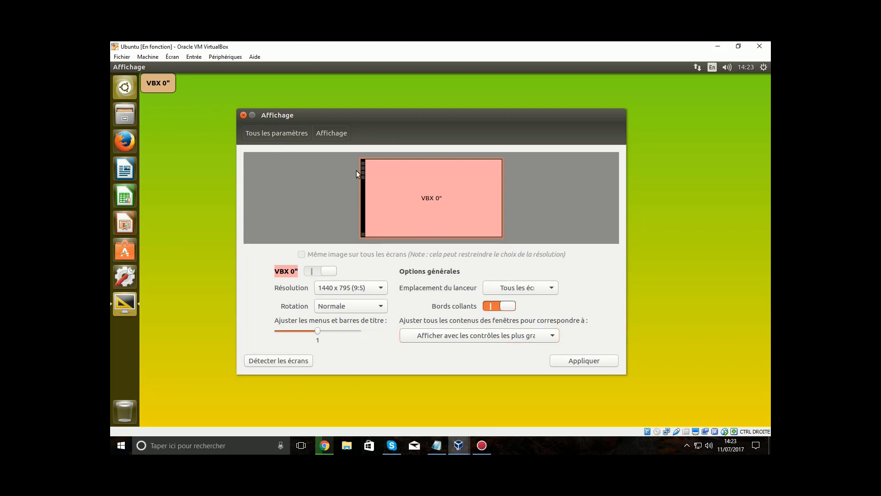
left_click(283, 134)
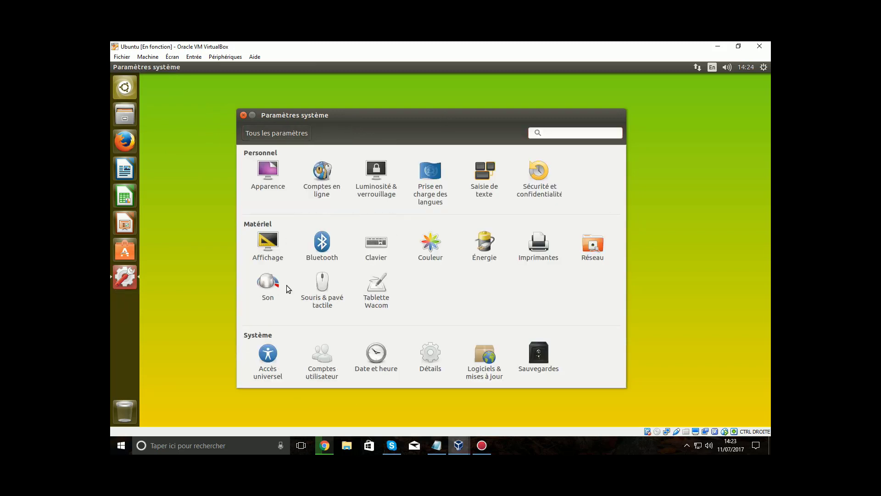
left_click(328, 249)
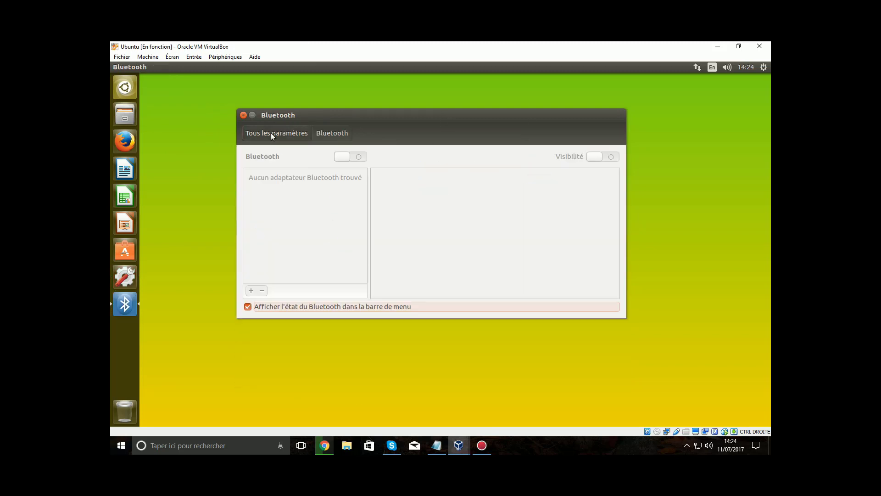
left_click(270, 134)
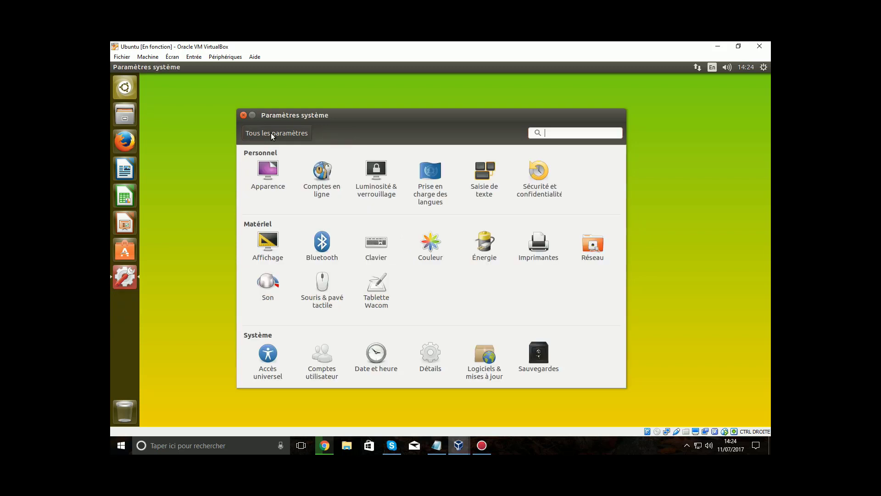
View the Clavier, Couleur, Énergie and Tablette Wacom settings, returning to all settings after each.
left_click(376, 245)
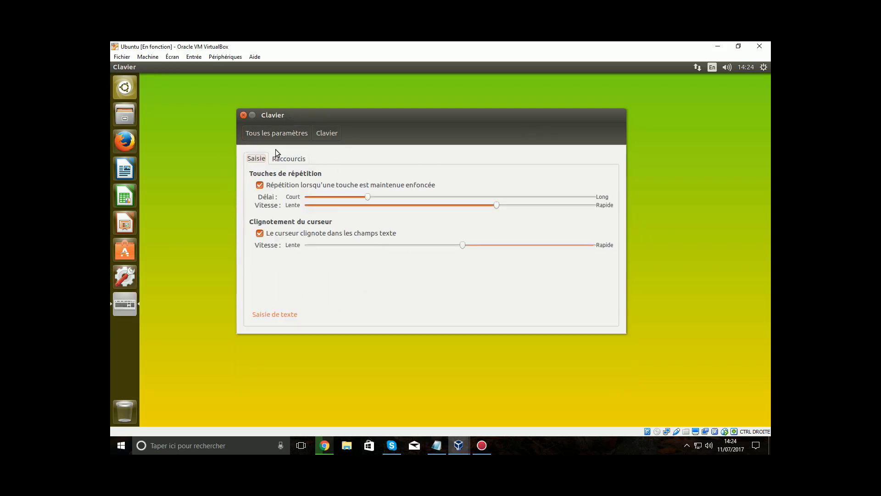
left_click(278, 136)
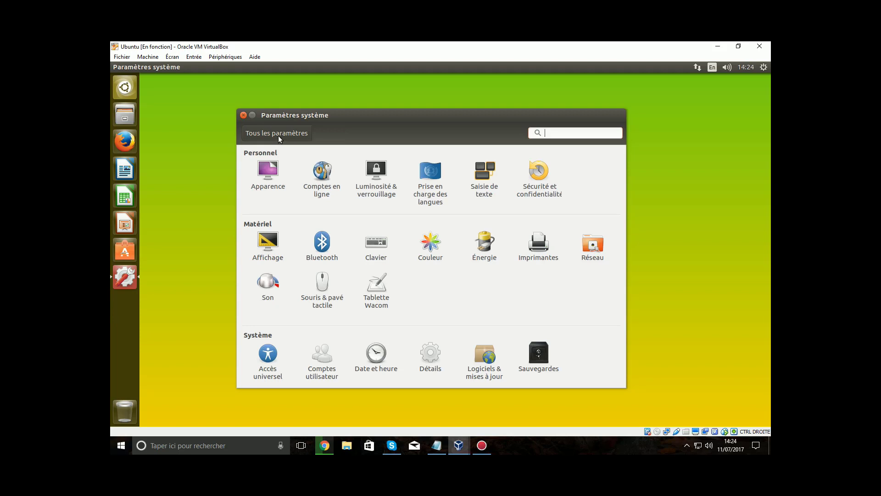
left_click(451, 233)
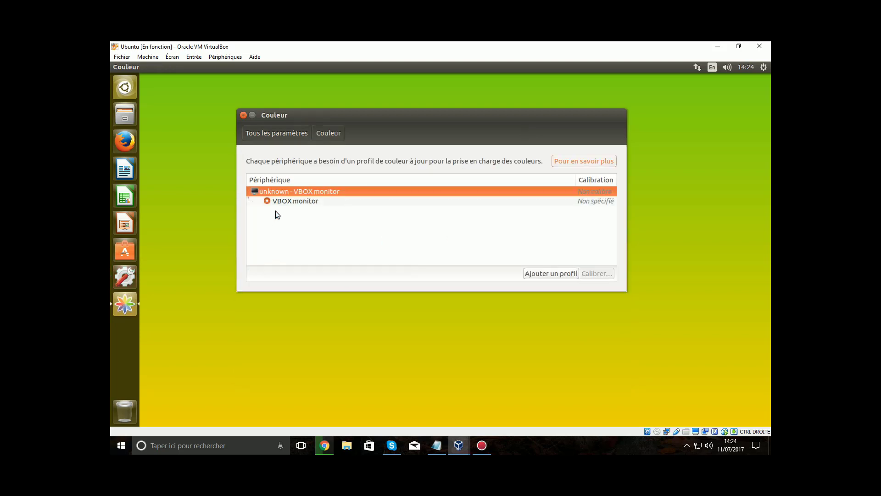
left_click(293, 133)
left_click(488, 244)
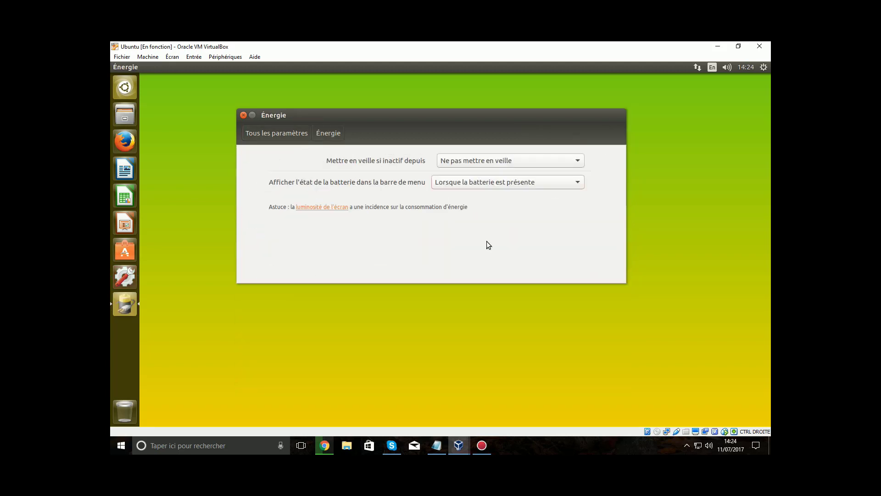
left_click(260, 138)
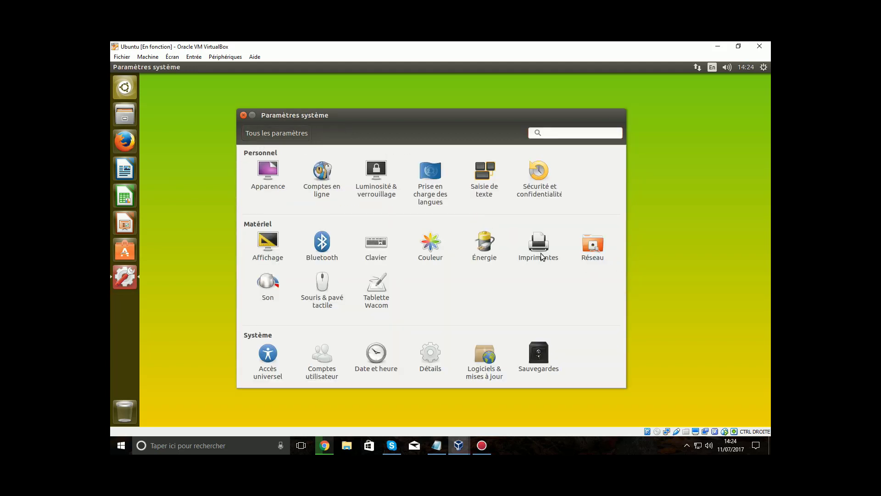
left_click(380, 295)
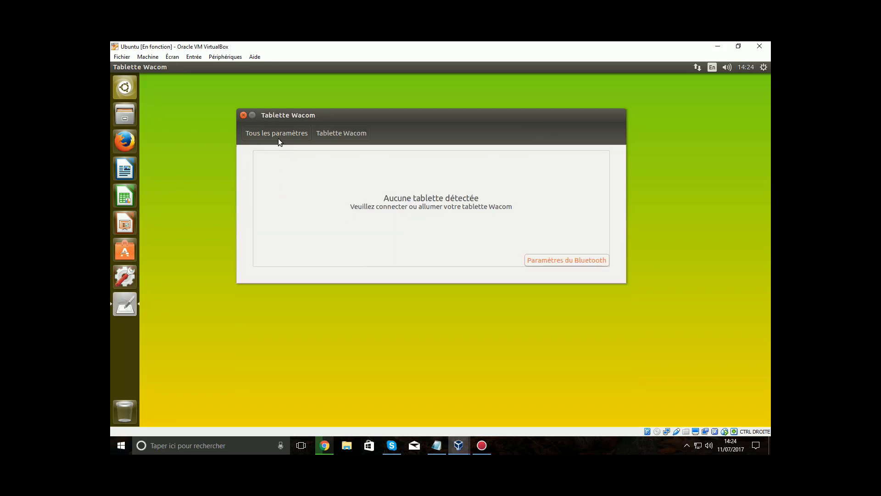
left_click(278, 138)
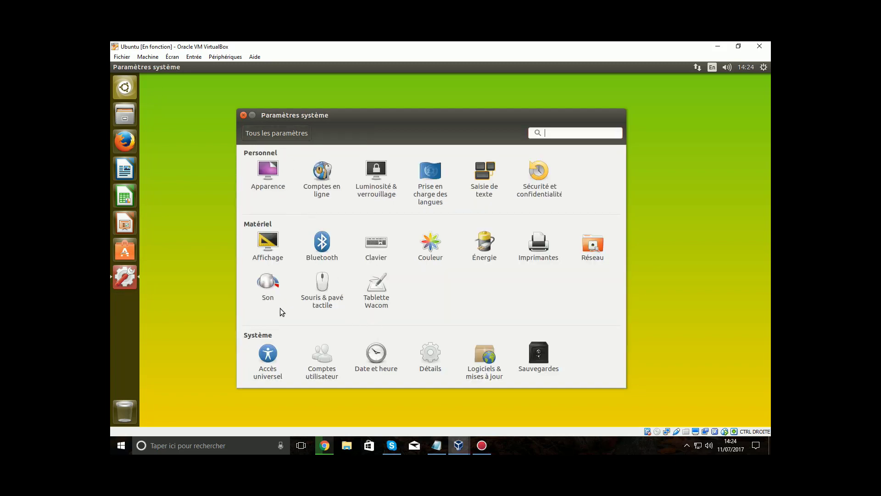
Open the Son settings, test the front left and front right speakers, and return to all settings.
left_click(252, 285)
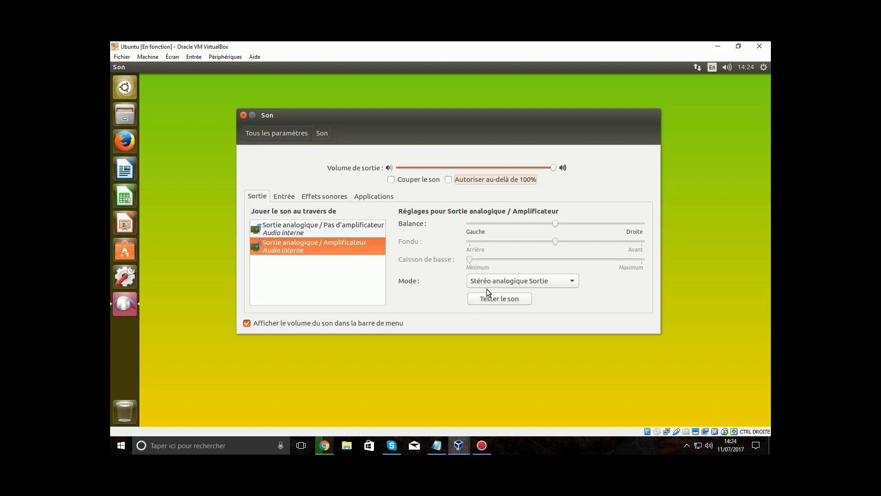
left_click(517, 298)
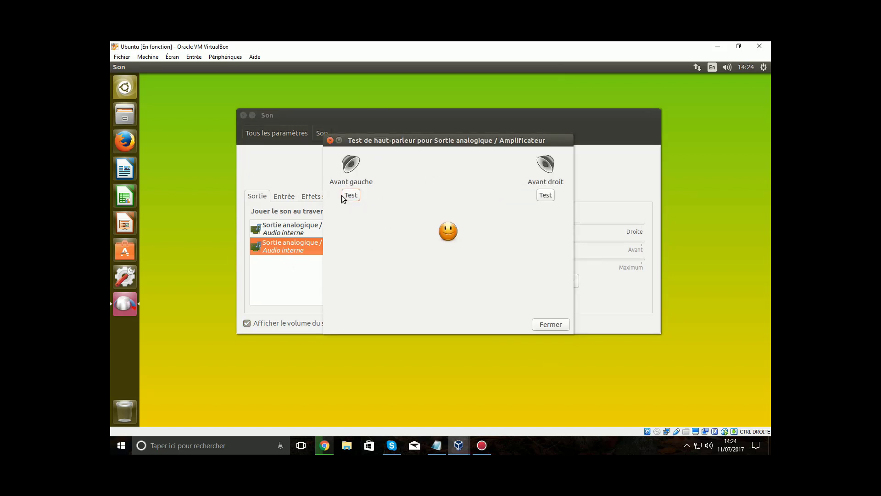
left_click(349, 195)
left_click(547, 195)
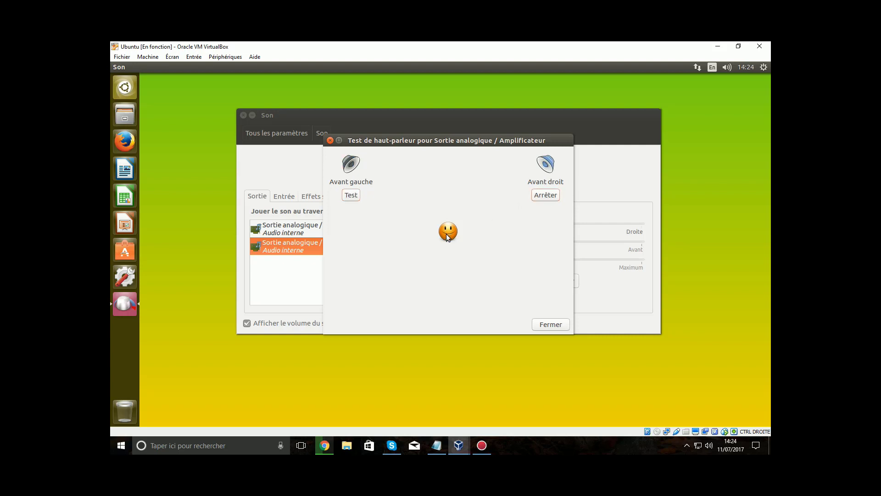
left_click(563, 325)
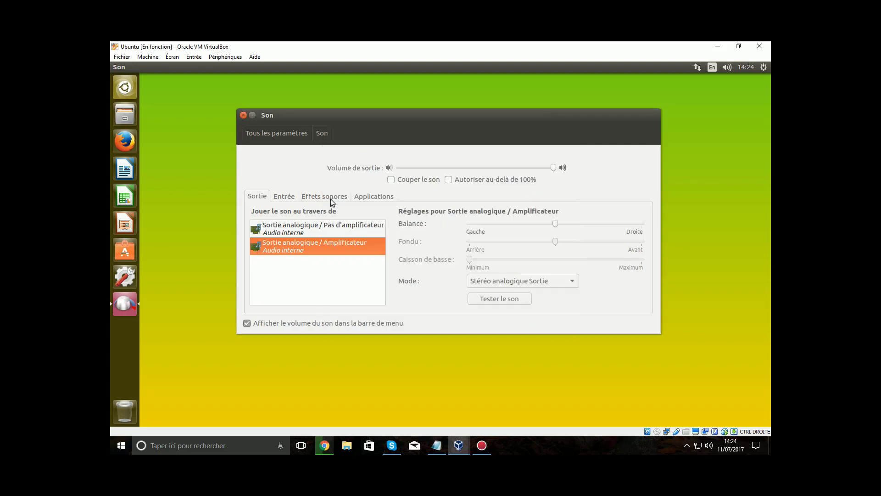
left_click(276, 133)
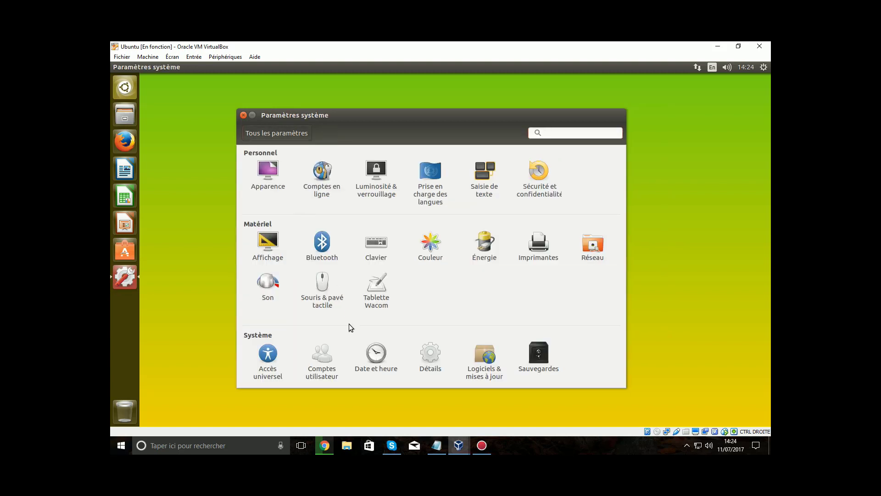
Try the Contraste élevé option in the Vision section of Accès universel, and switch it off again.
left_click(268, 366)
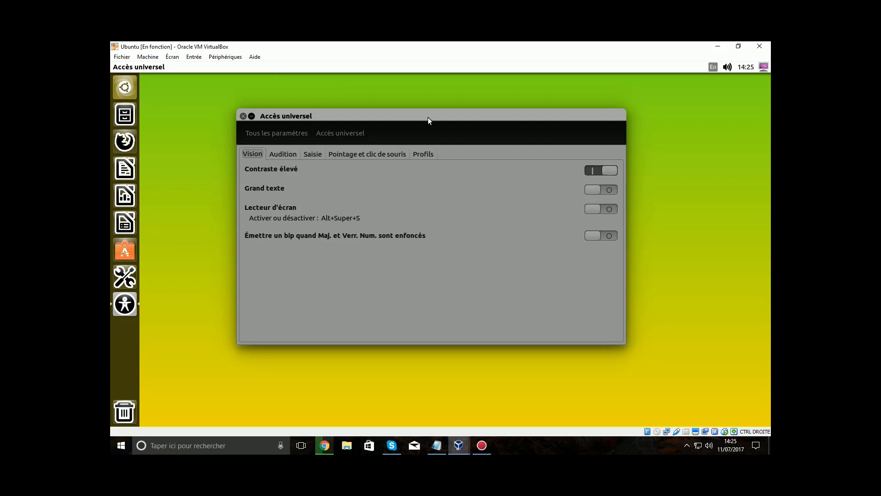
left_click(125, 277)
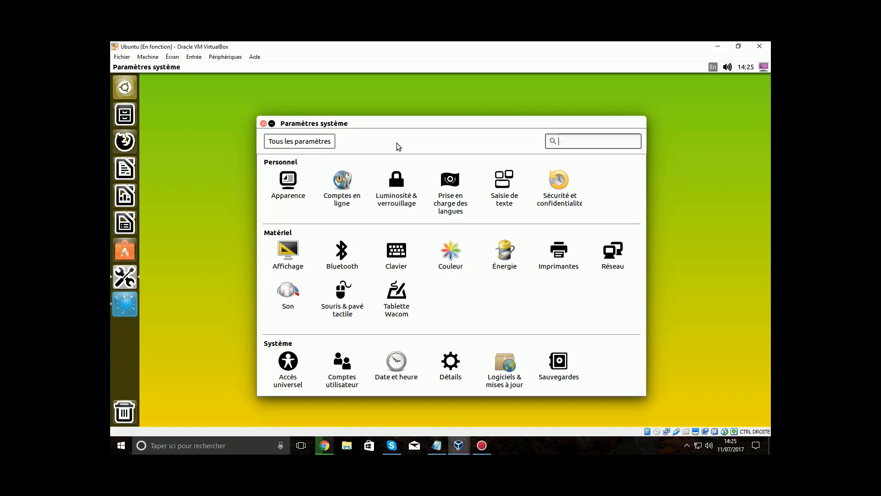
left_click(289, 360)
left_click(623, 183)
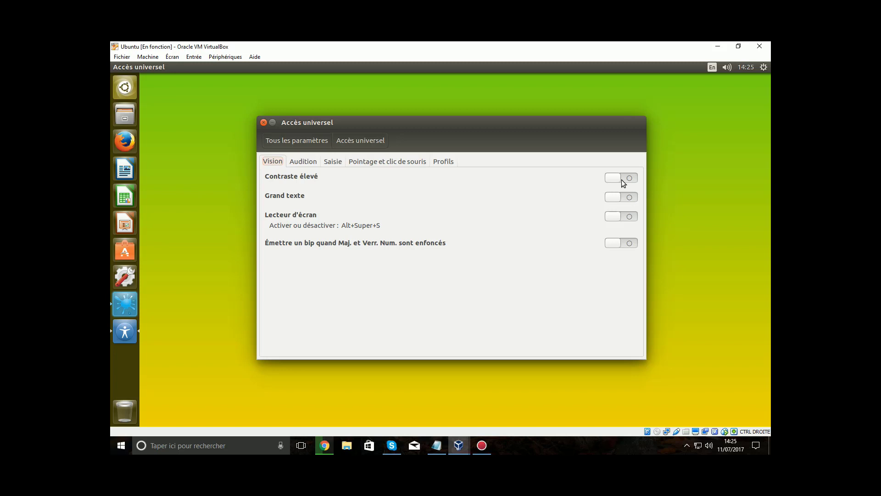
Review the Audition, Saisie, Pointage et clic de souris and Profils sections of Accès universel, and return to all settings.
left_click(302, 160)
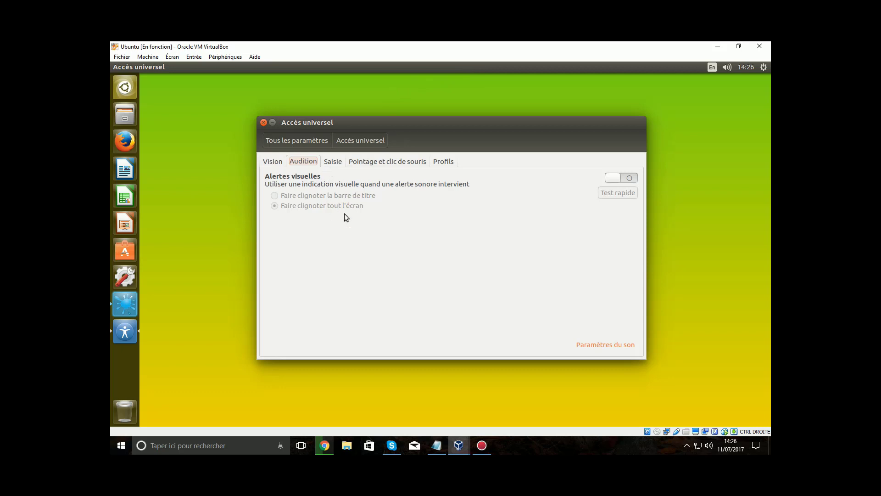
left_click_drag(356, 117, 329, 116)
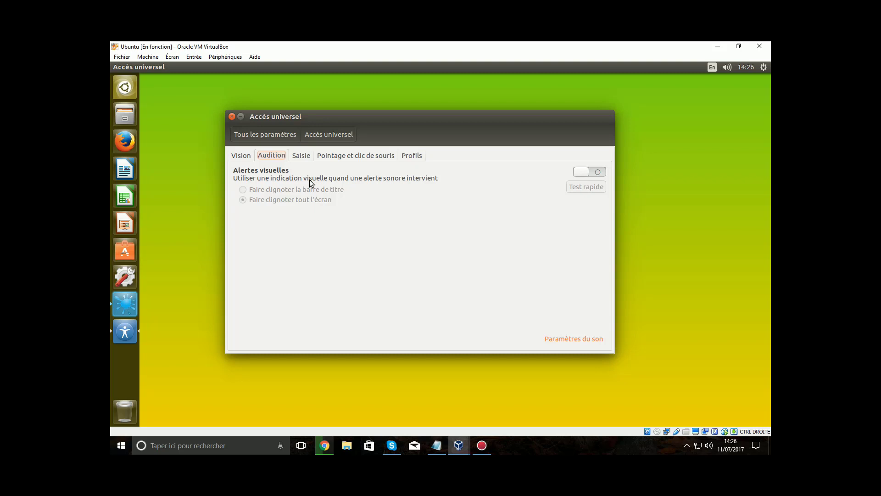
left_click(307, 155)
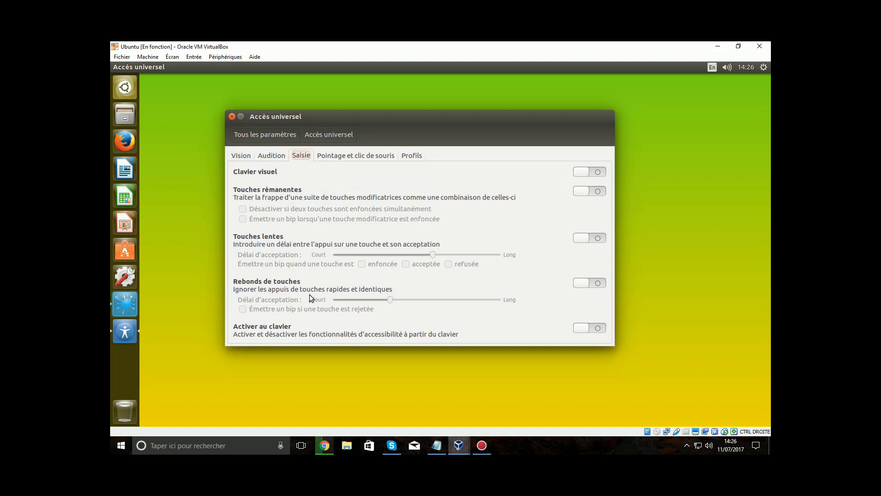
left_click(338, 156)
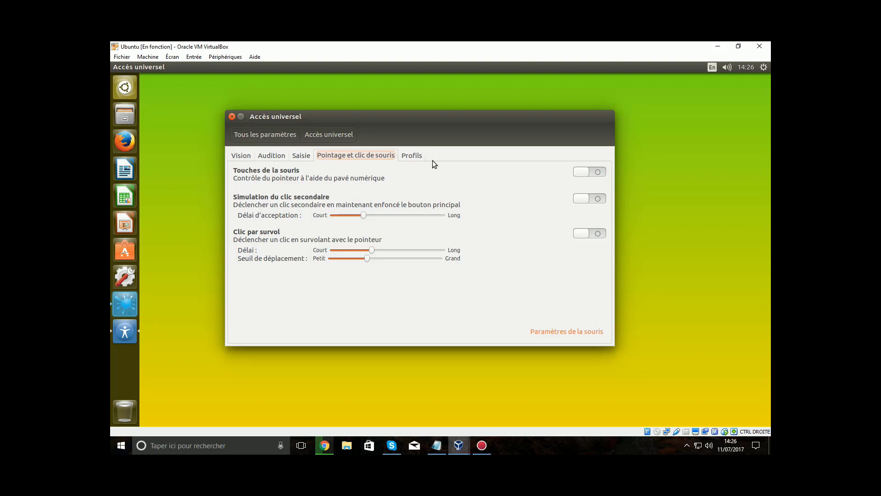
left_click(415, 156)
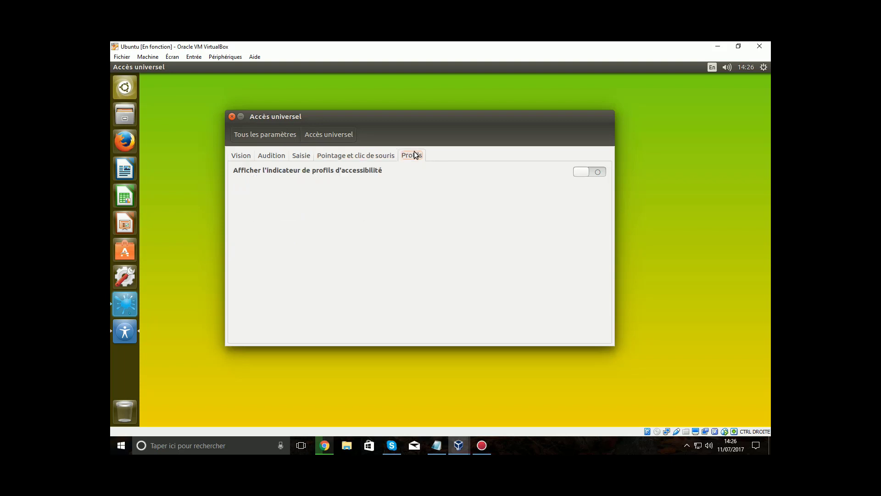
left_click(241, 130)
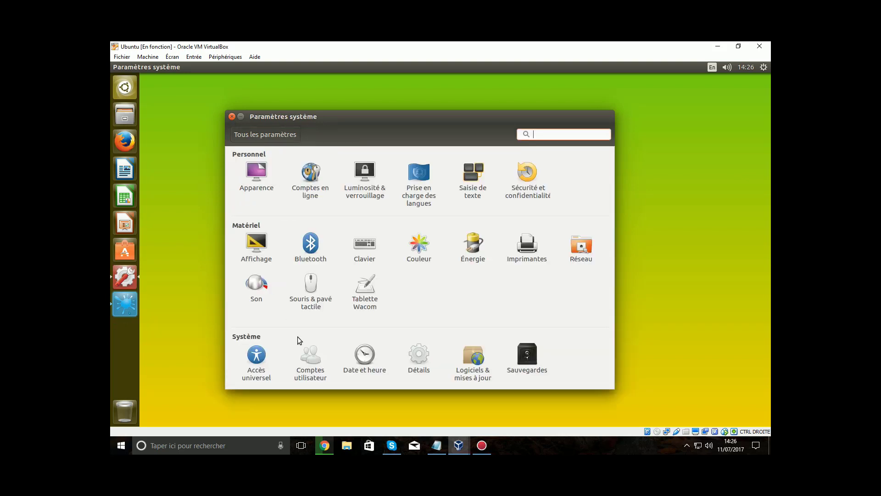
View the Comptes utilisateur, Date et heure and Détails settings, returning to all settings after each.
left_click(304, 356)
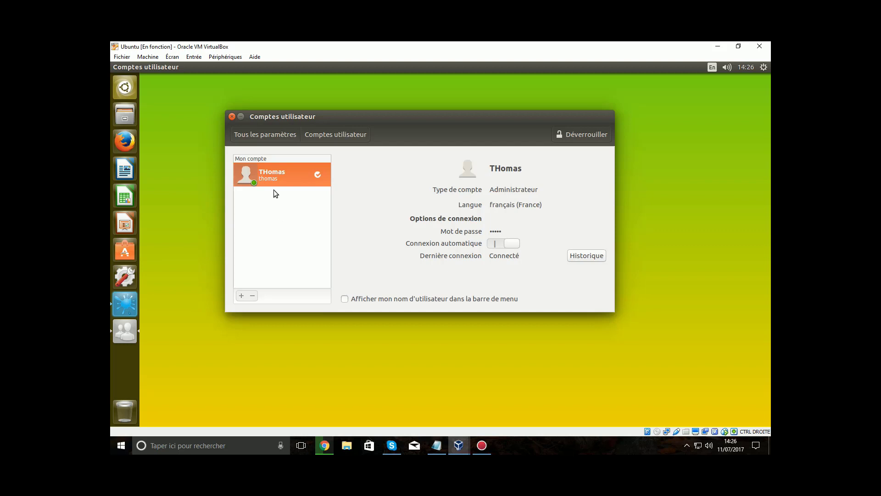
left_click(274, 129)
left_click(354, 359)
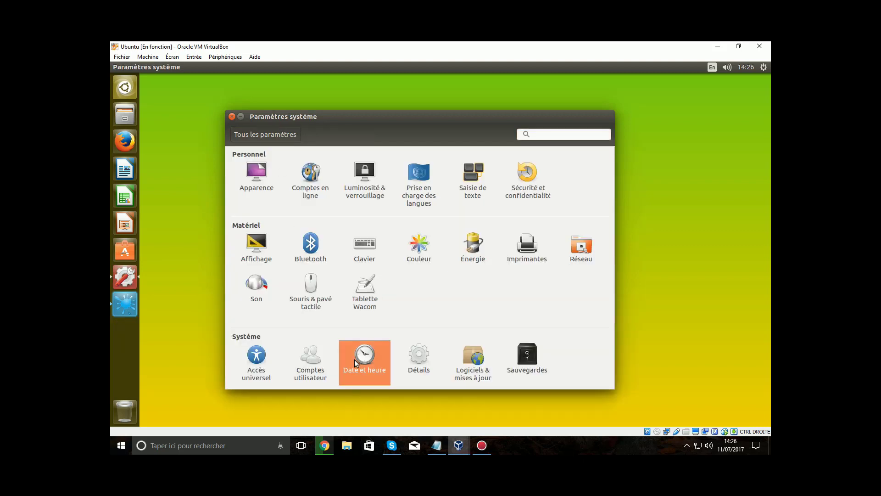
left_click(274, 142)
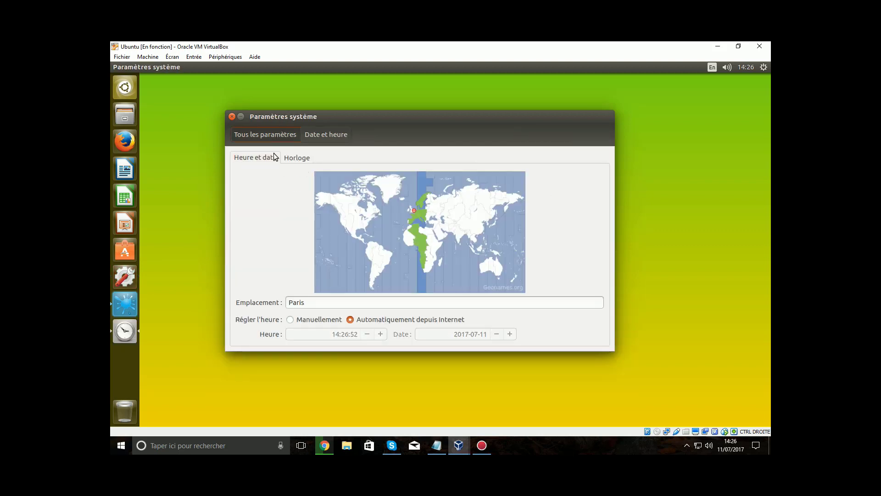
left_click(423, 358)
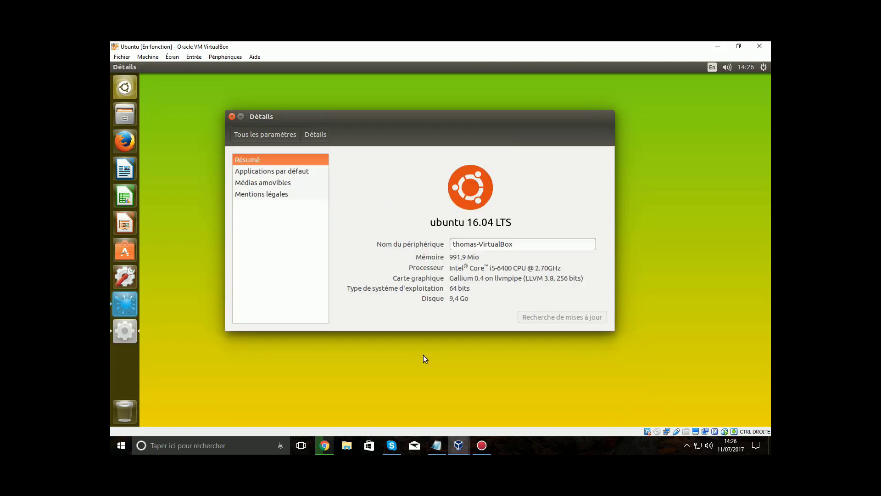
left_click(280, 135)
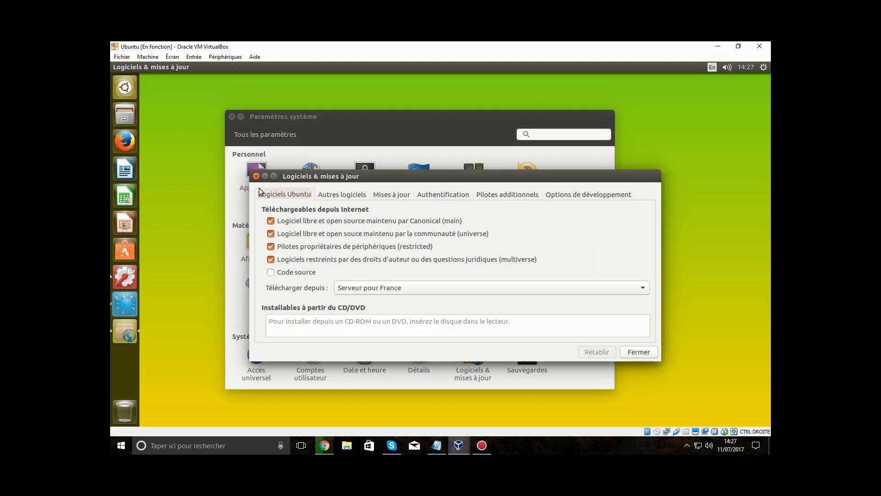
Review the download server choices and all the other sections of Logiciels & mises à jour, keeping Serveur pour France, and close the window.
left_click(429, 287)
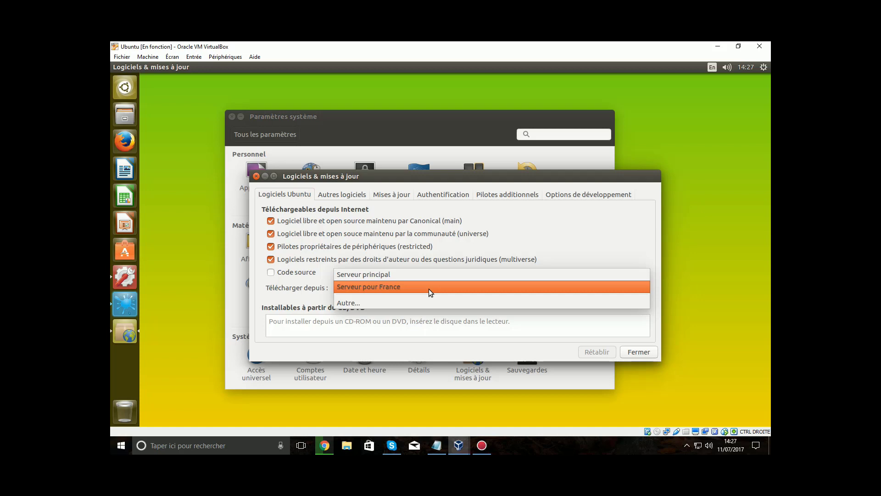
left_click(429, 288)
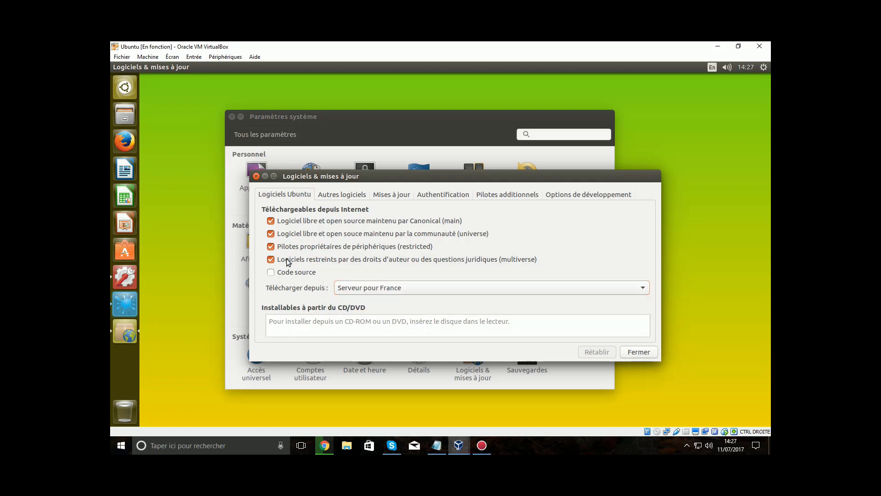
left_click(346, 193)
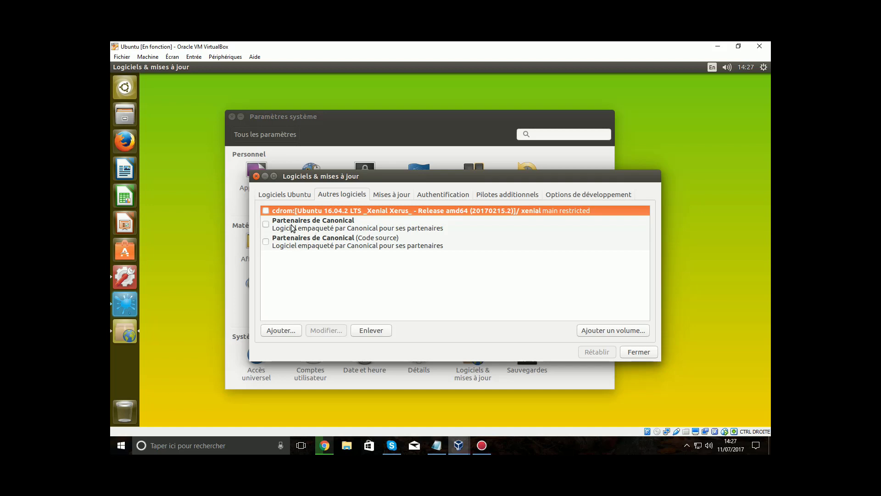
left_click(375, 197)
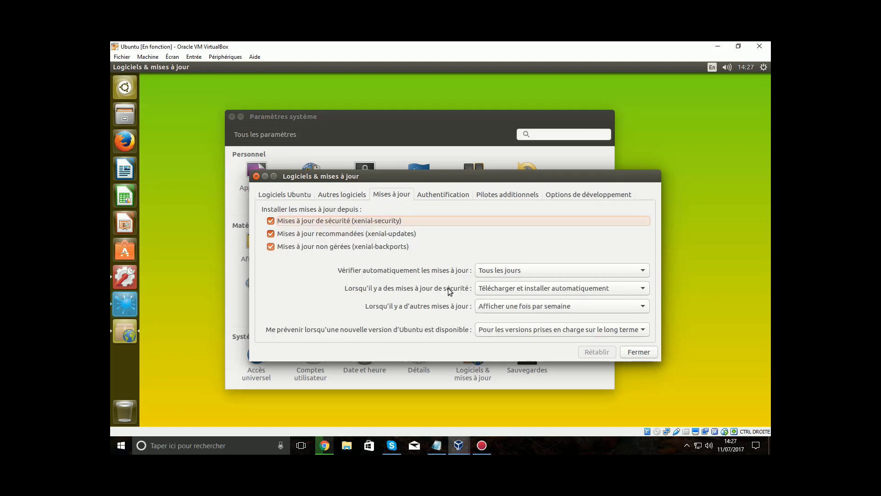
left_click(436, 193)
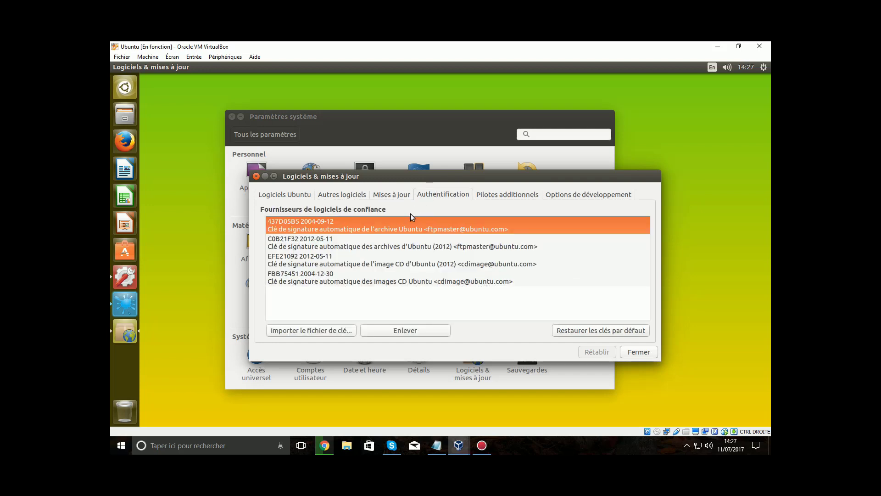
left_click(482, 198)
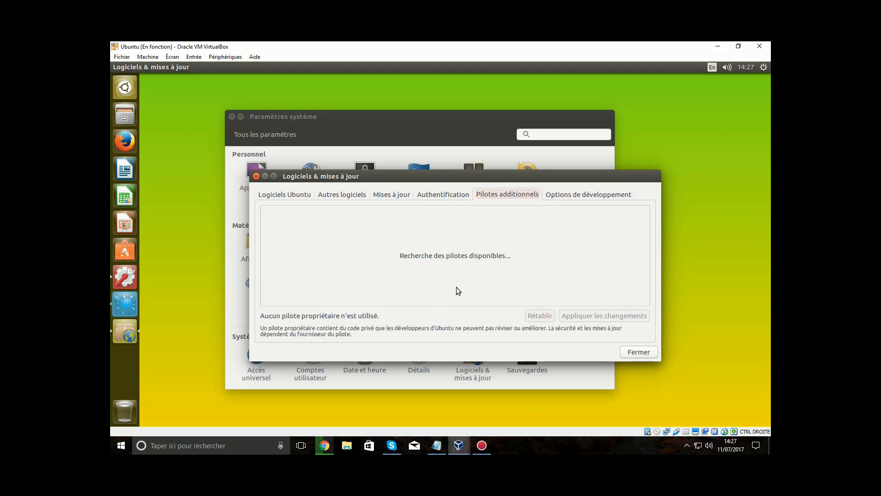
left_click(573, 195)
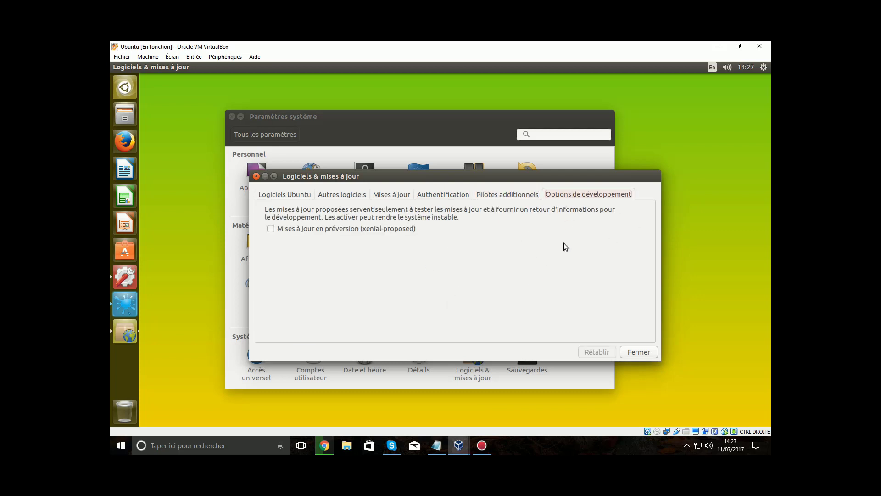
left_click(637, 352)
Open the Sauvegardes settings, try to install the backup software by entering the account password twice, and dismiss the authentication request.
left_click(525, 371)
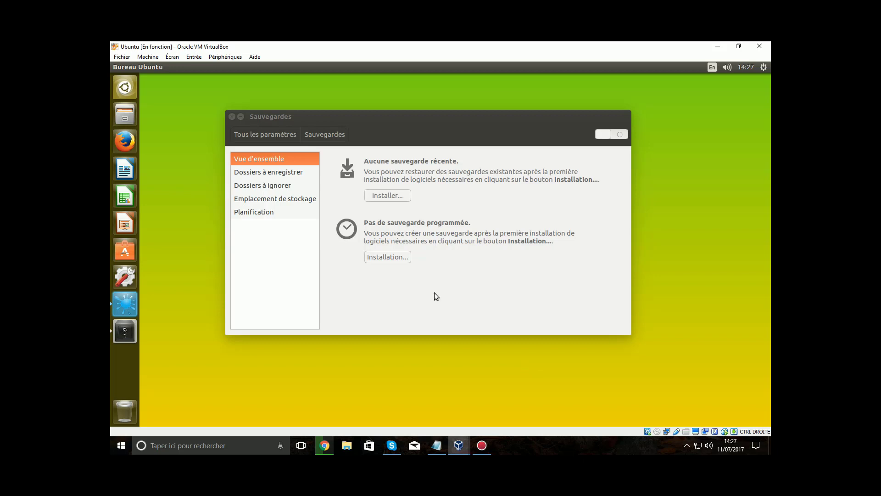
left_click(386, 253)
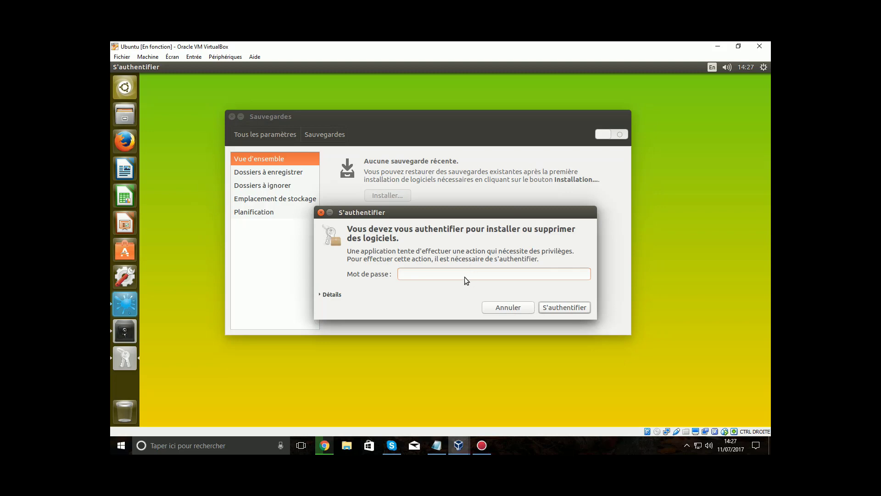
type("******")
key("Tab")
key("Tab")
left_click(575, 309)
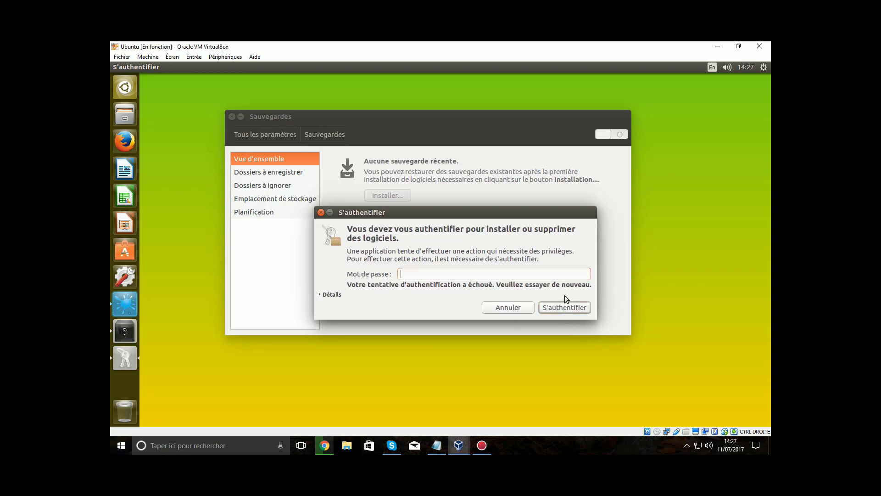
type("••••••")
key("Return")
left_click(320, 213)
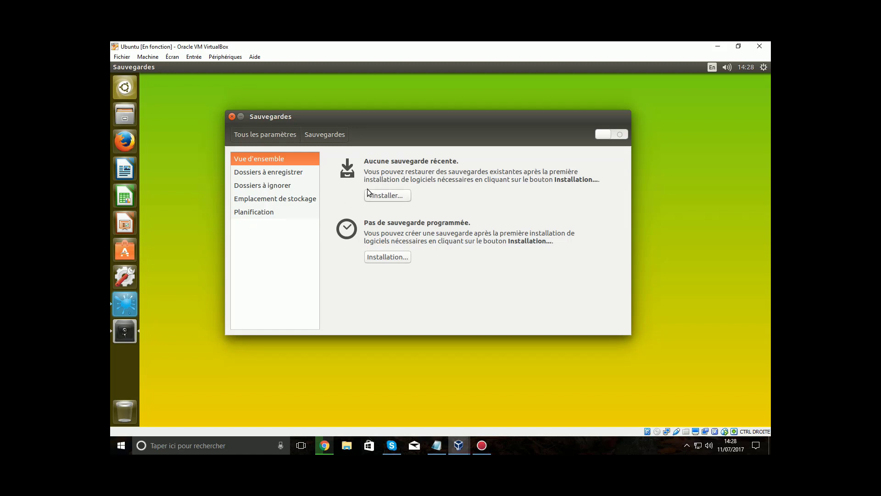
Review the Dossiers à enregistrer, Dossiers à ignorer and Emplacement de stockage sections of Sauvegardes.
left_click(297, 171)
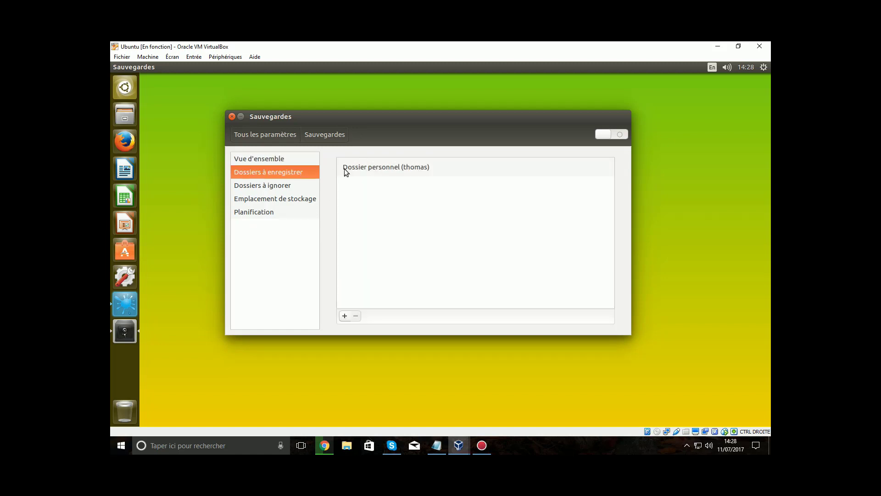
left_click(256, 186)
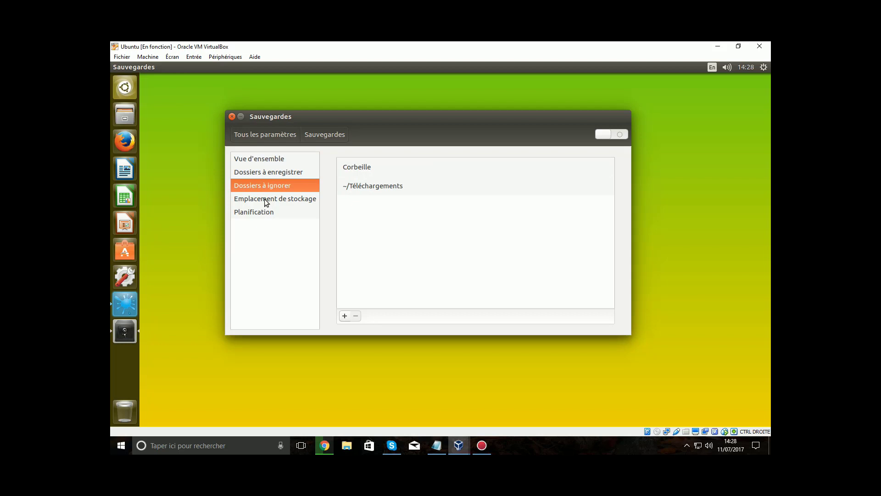
left_click(277, 173)
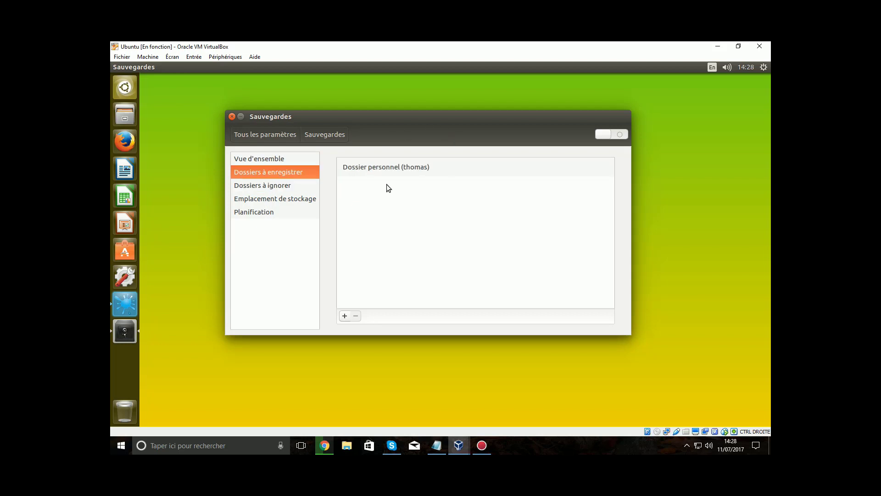
left_click(407, 167)
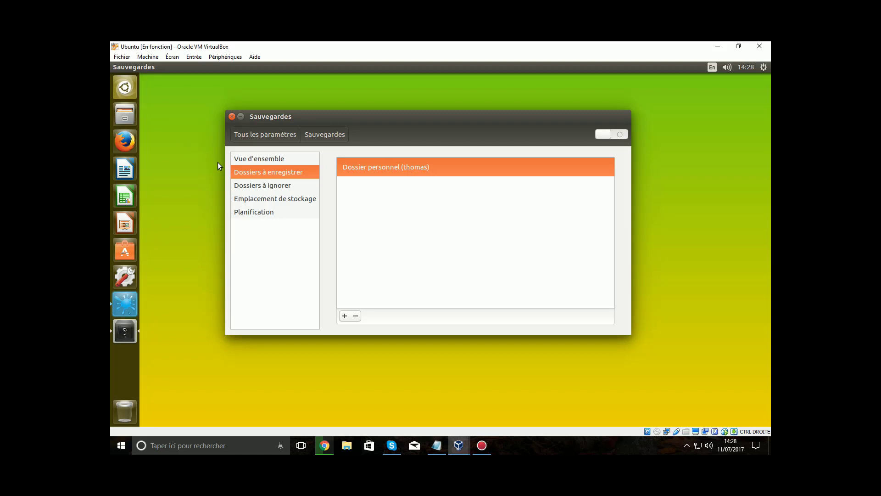
left_click(250, 185)
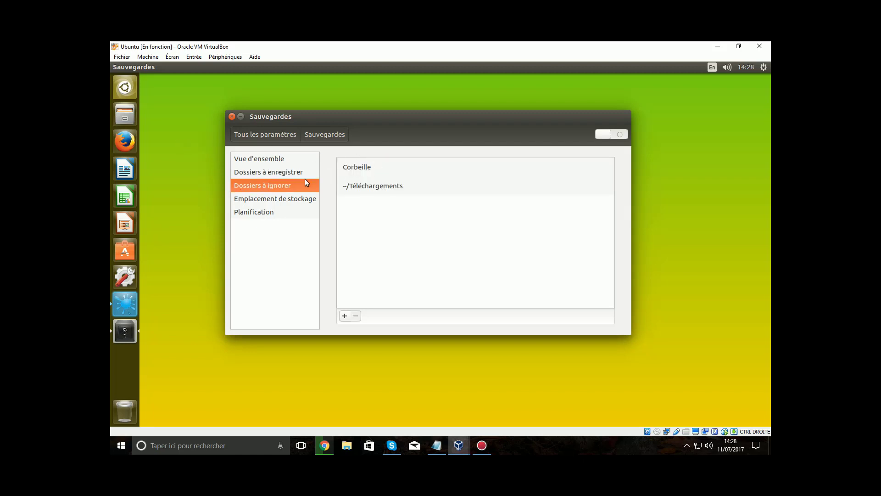
left_click(290, 196)
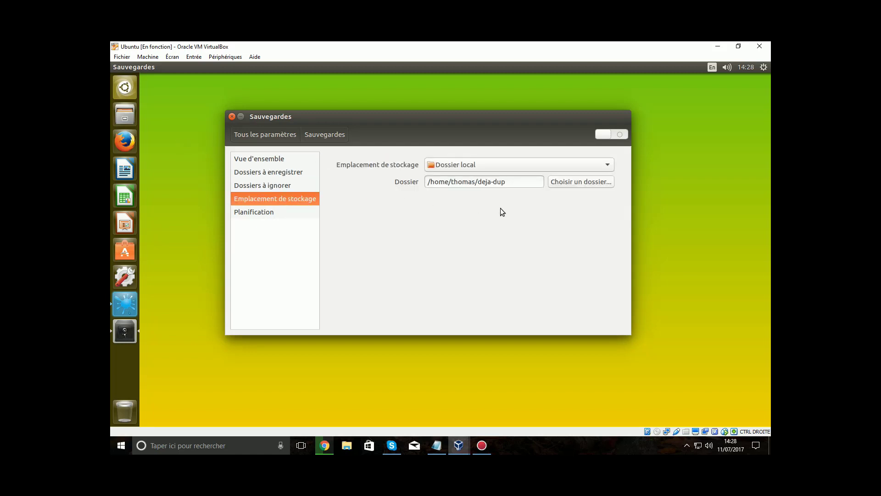
Turn on Sauvegarde automatique in the Planification section and review the Conserver choices, keeping Indéfiniment.
left_click(269, 213)
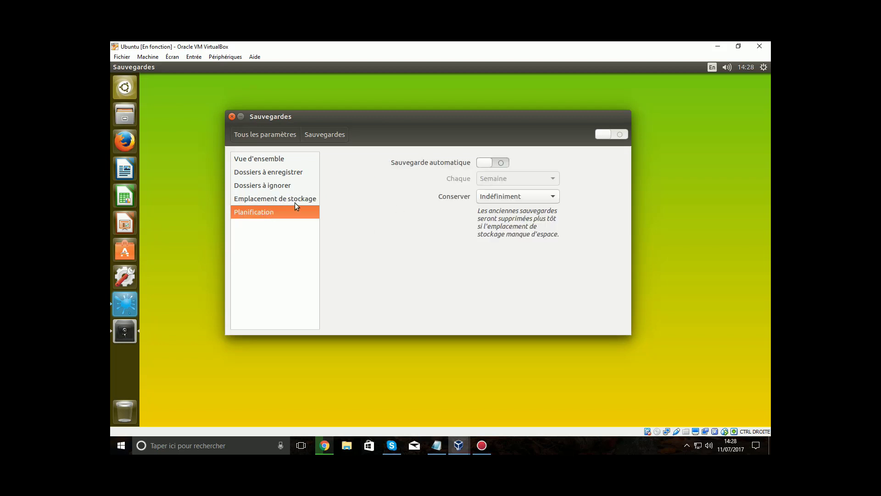
left_click(500, 162)
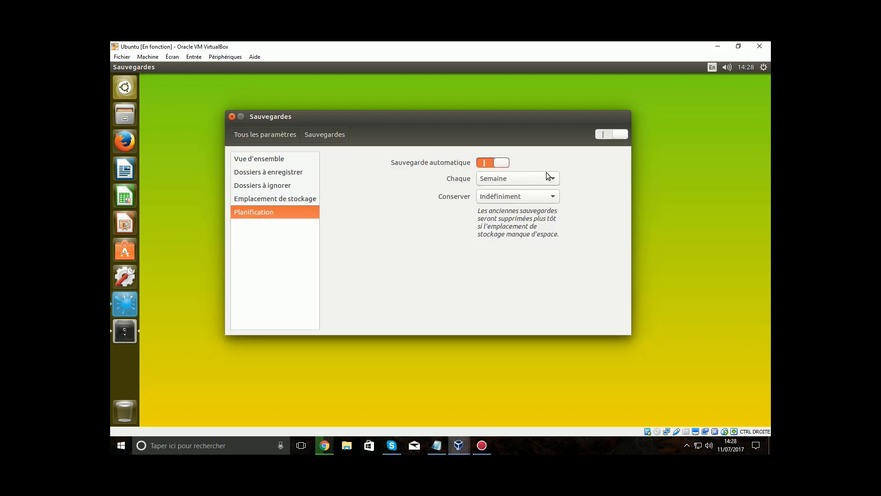
left_click(552, 195)
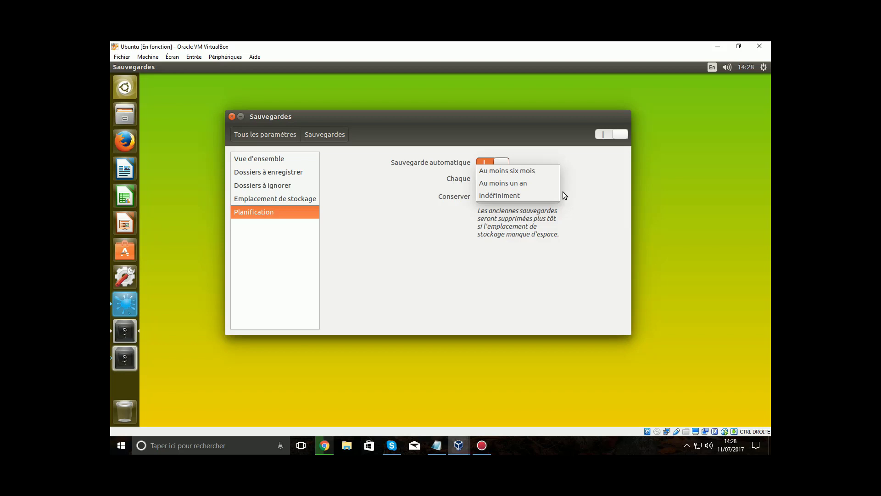
left_click(573, 190)
left_click(495, 198)
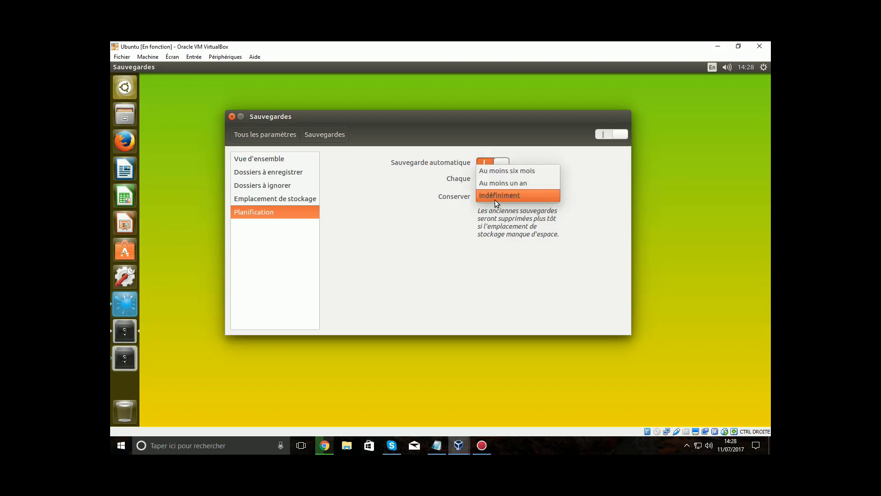
left_click(555, 252)
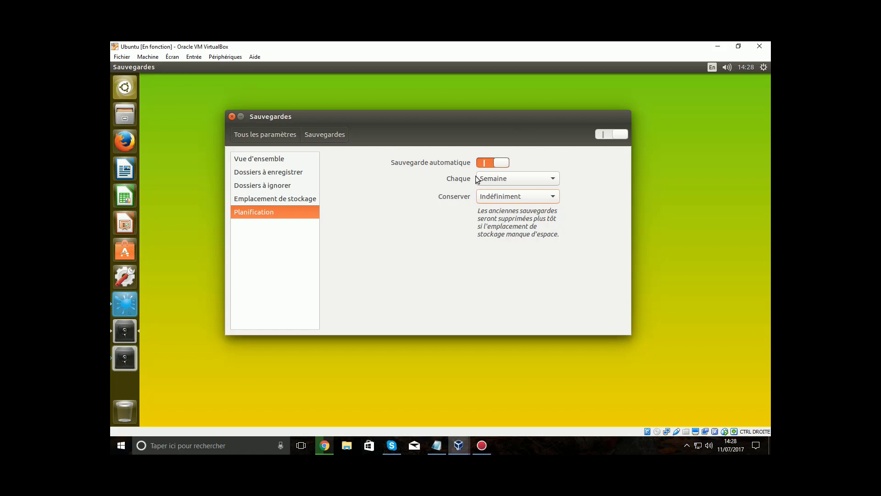
View the Serveur mandataire and Filaire entries of the Réseau settings, minimize the window and dismiss the Ubuntu error dialog.
left_click(276, 139)
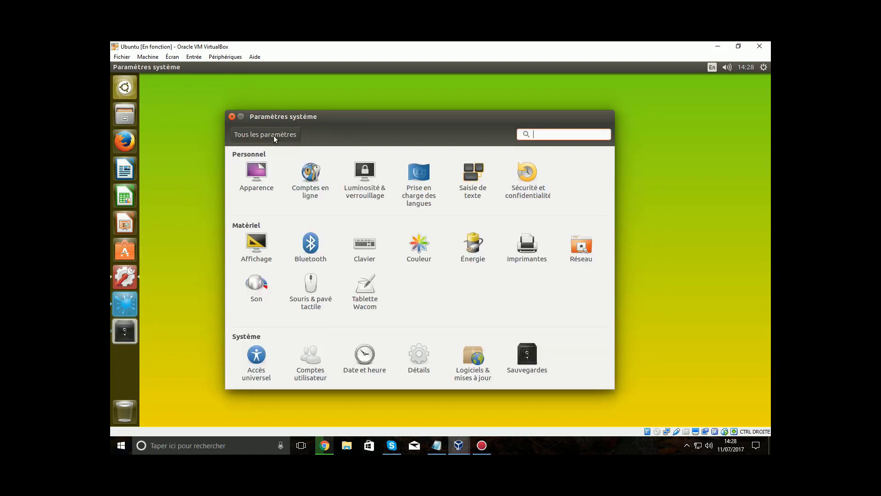
left_click(580, 244)
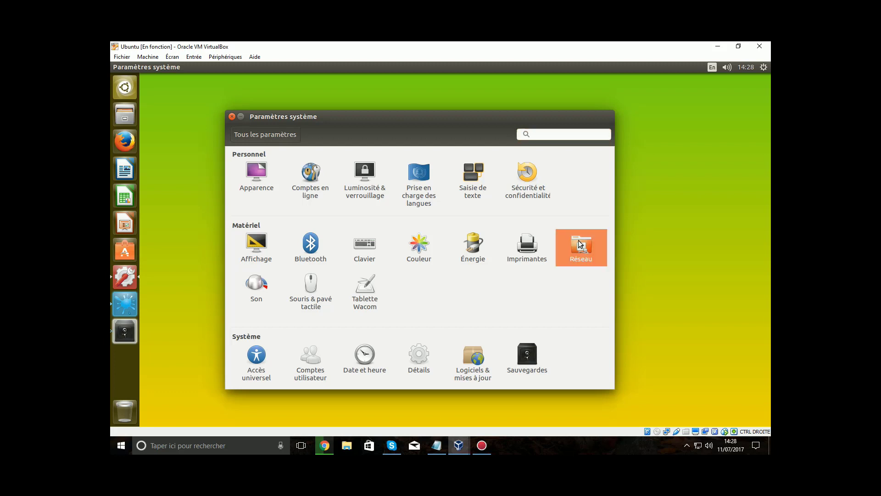
left_click(279, 177)
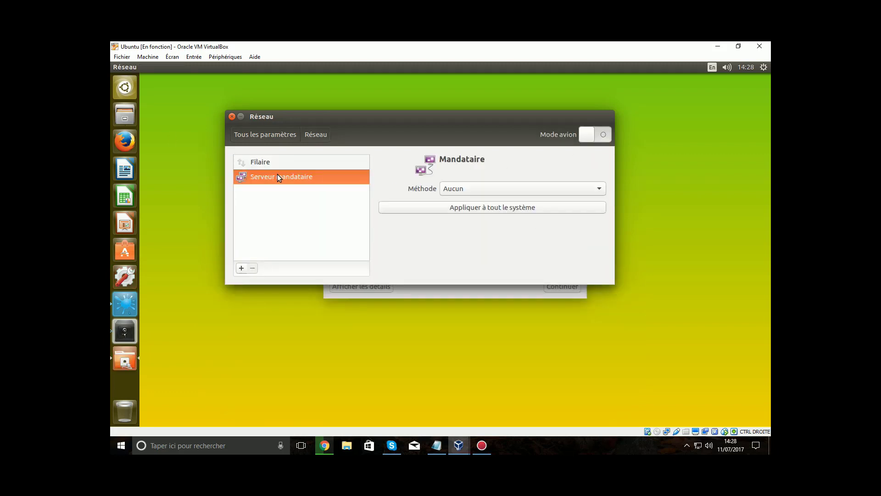
left_click(284, 162)
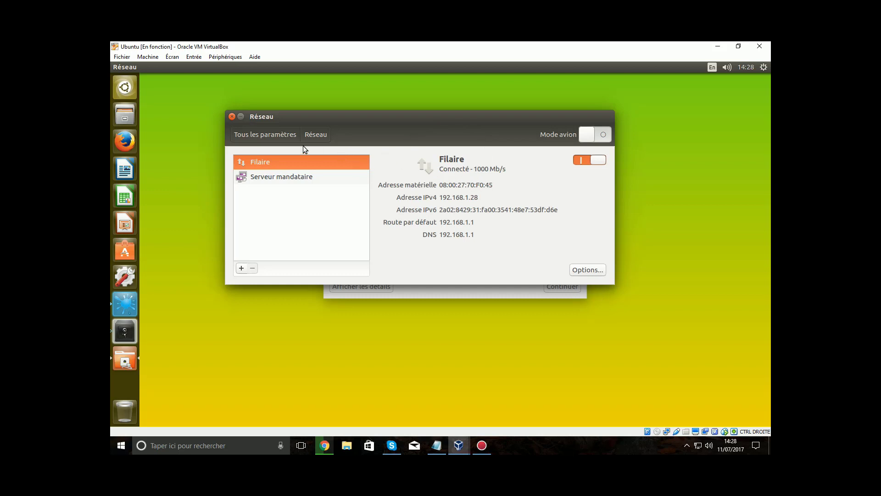
left_click(241, 116)
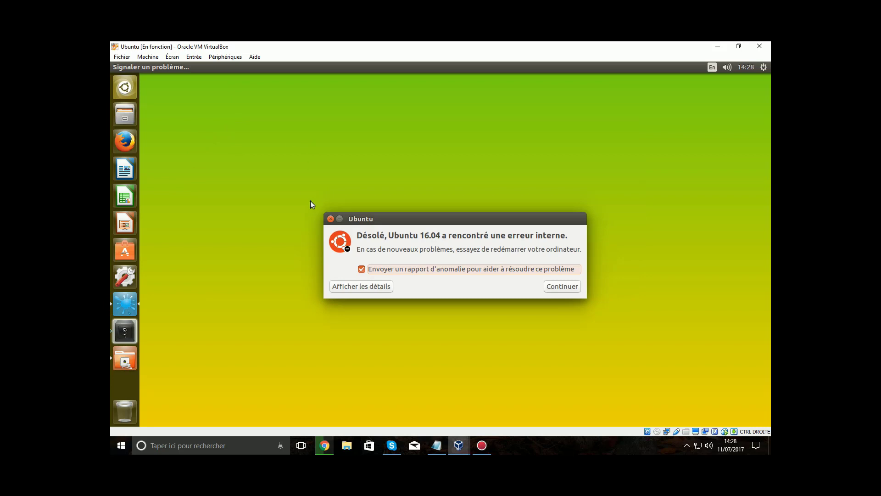
left_click(331, 219)
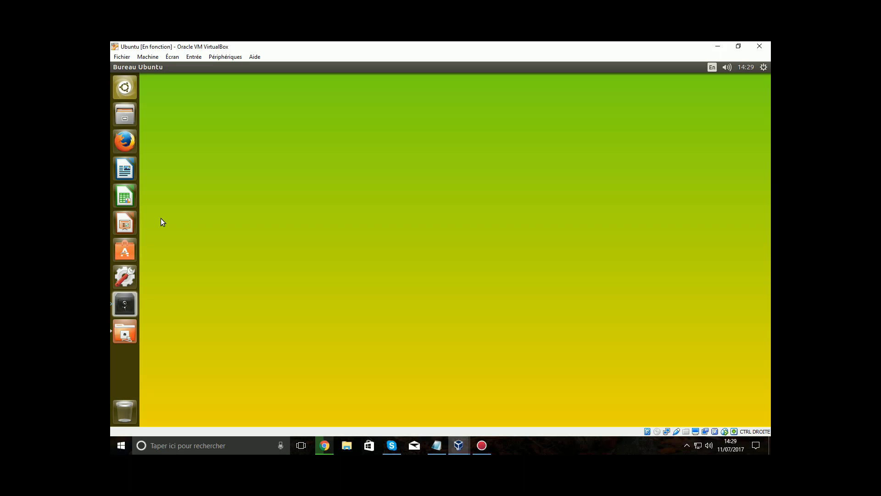
View the session and power options and the clock's calendar on the Ubuntu desktop, closing each again.
left_click(764, 68)
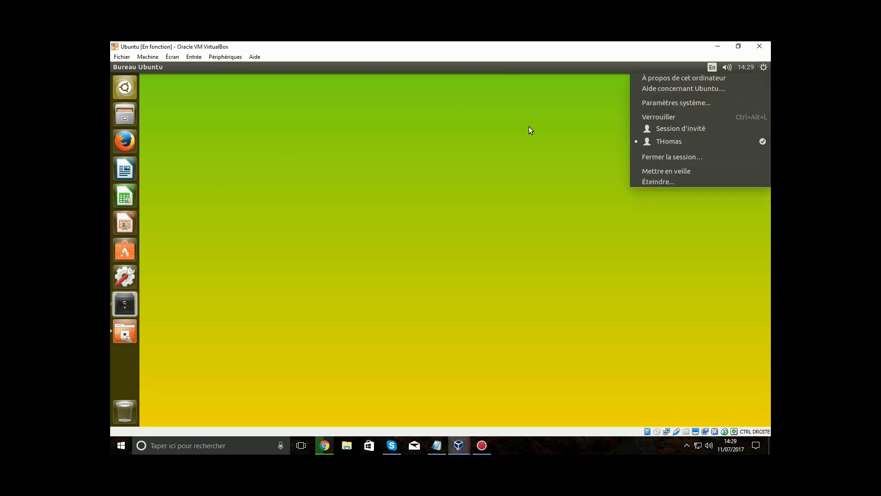
left_click(592, 97)
left_click(747, 68)
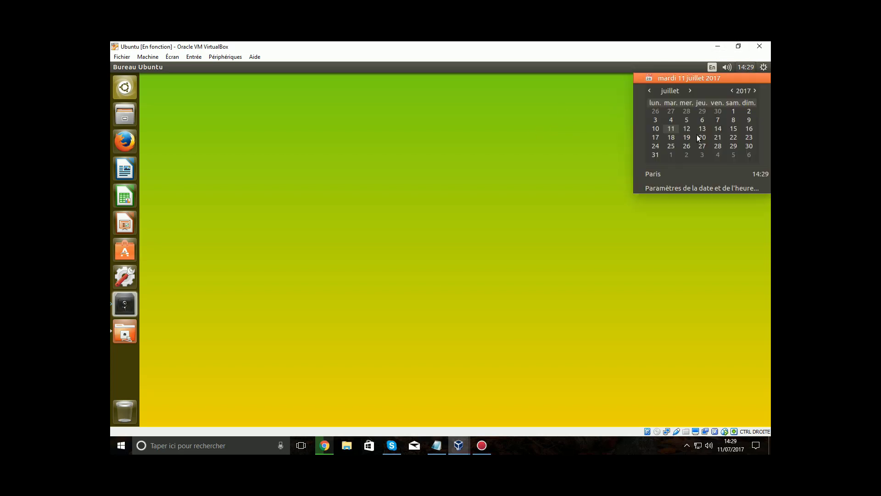
left_click(618, 100)
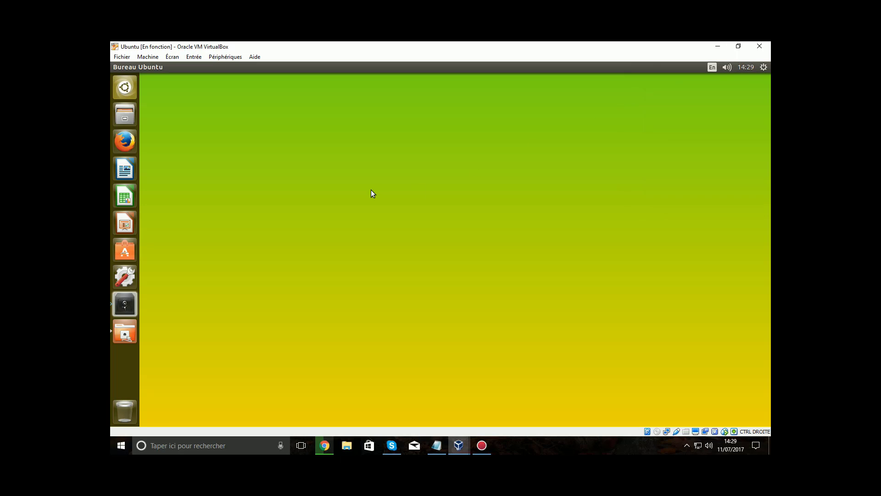
Reopen the system settings overview and close it, and view the computer search overview with its applications before closing it too.
left_click(121, 282)
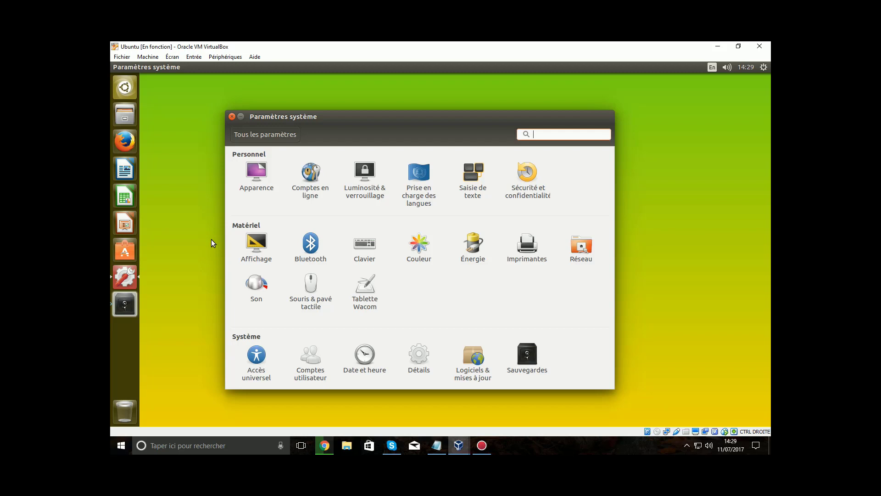
left_click(231, 116)
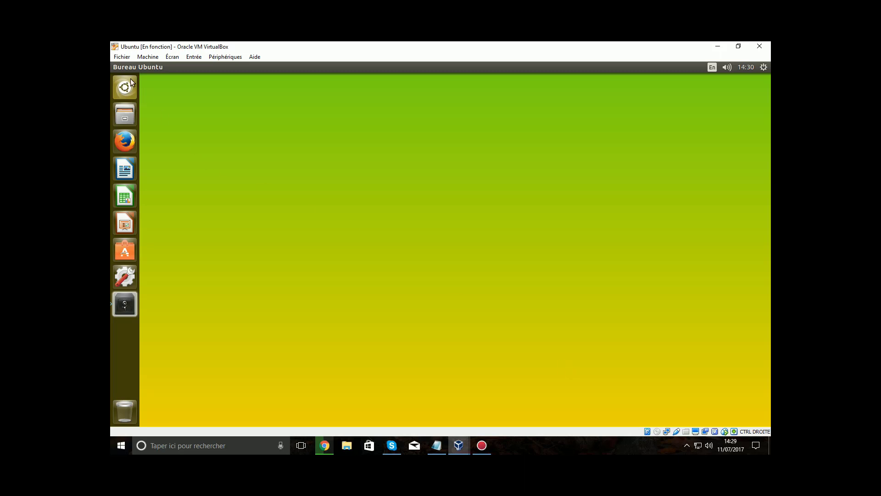
left_click(118, 88)
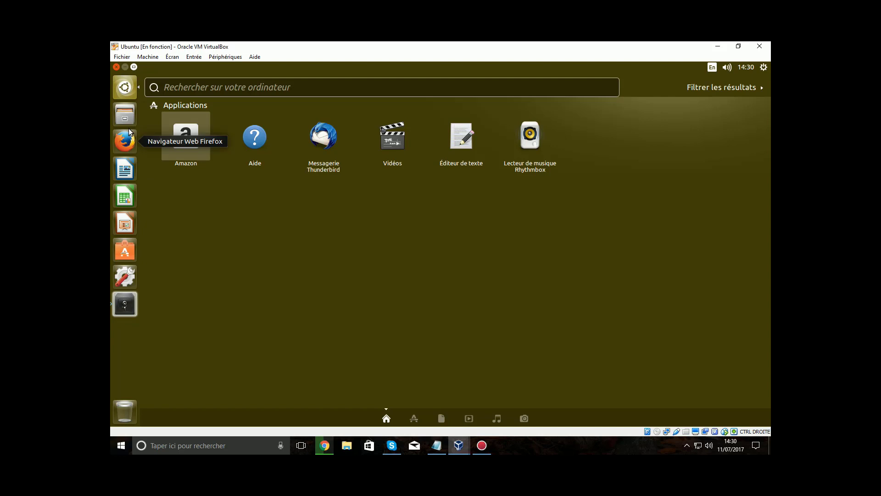
left_click(121, 77)
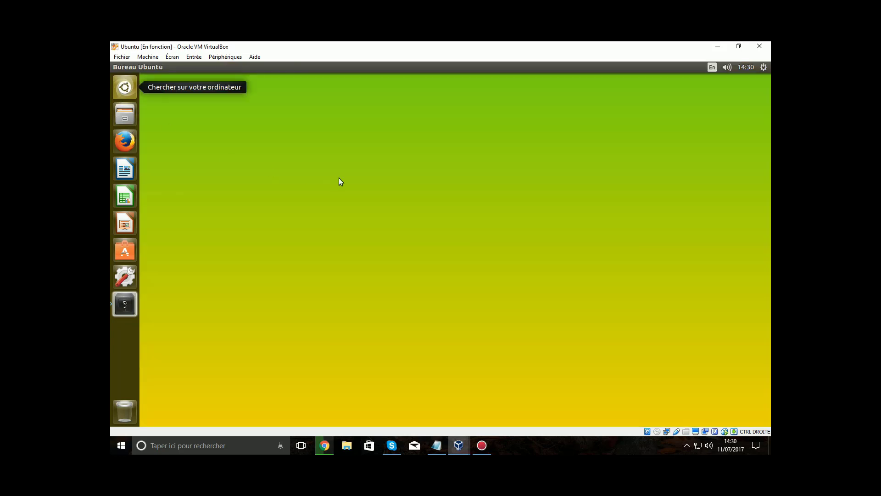